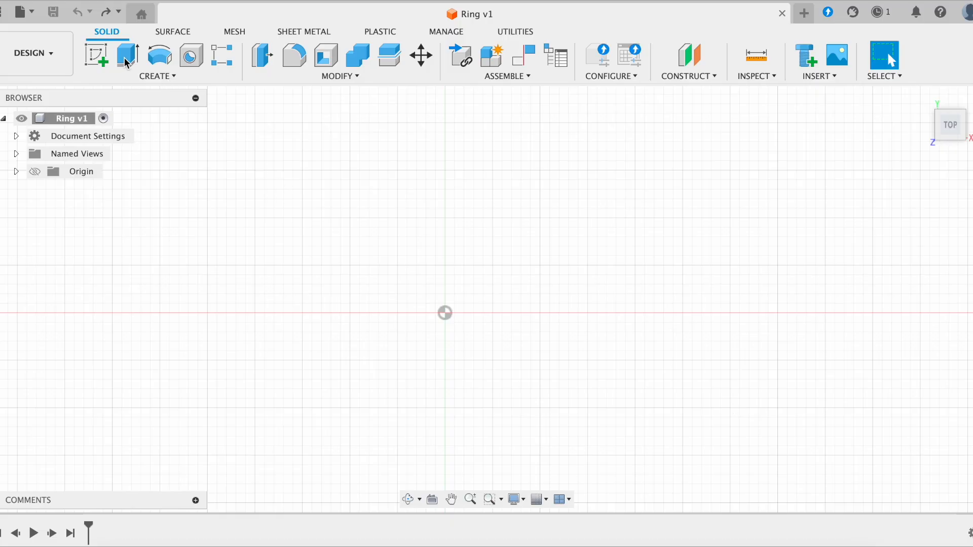
- Start a sketch on the top plane and draw two concentric circles centred on the origin
{"action": "left_click", "coordinate": [99, 61]}
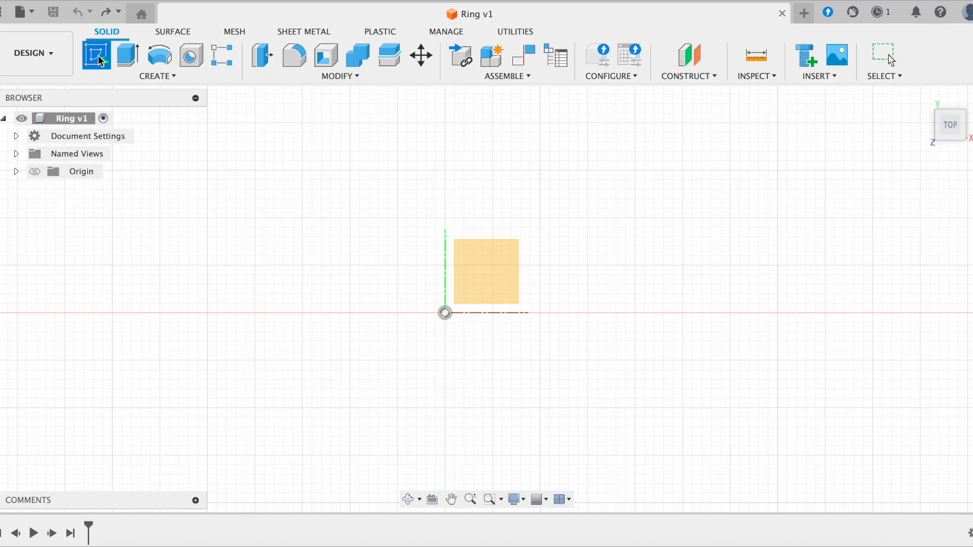
{"action": "left_click", "coordinate": [477, 267]}
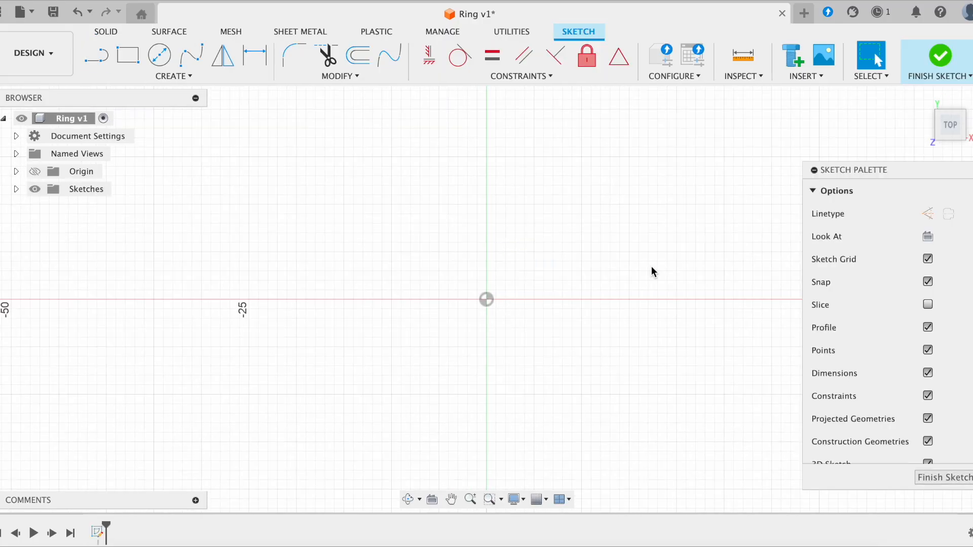
{"action": "left_click", "coordinate": [159, 54]}
{"action": "left_click", "coordinate": [409, 294]}
{"action": "left_click", "coordinate": [409, 294]}
{"action": "left_click", "coordinate": [463, 315]}
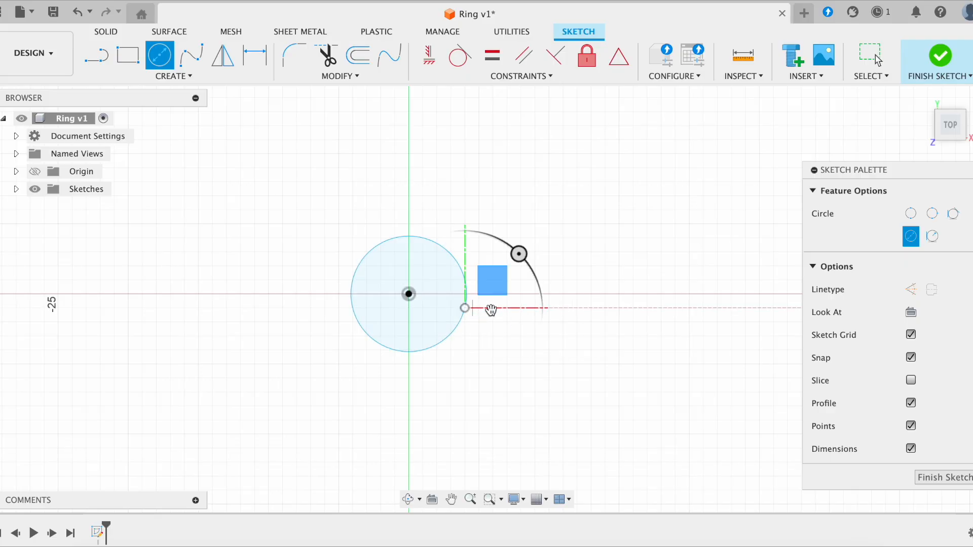
{"action": "left_click", "coordinate": [409, 294]}
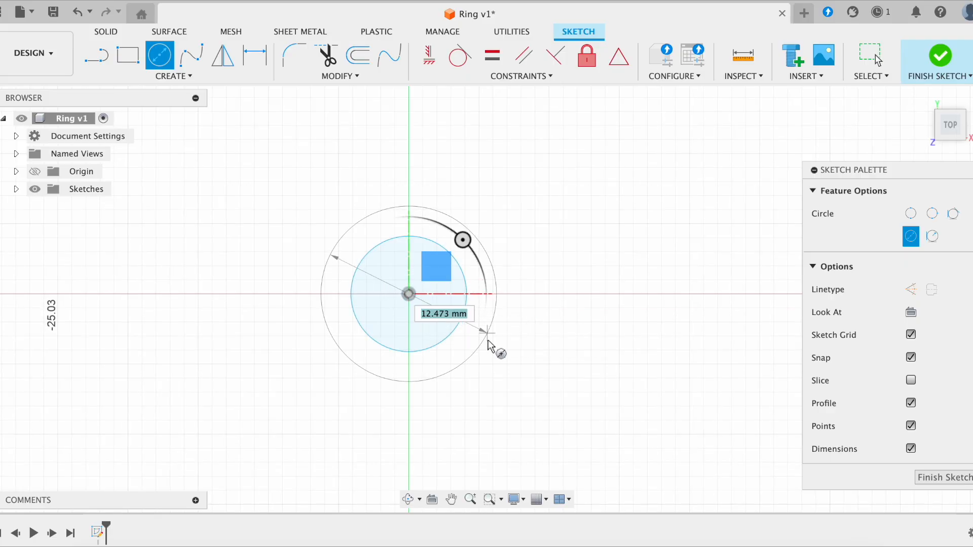
{"action": "left_click", "coordinate": [488, 340]}
{"action": "key", "text": "Escape"}
- Dimension the inner circle's diameter to 17 mm
{"action": "left_click", "coordinate": [458, 319]}
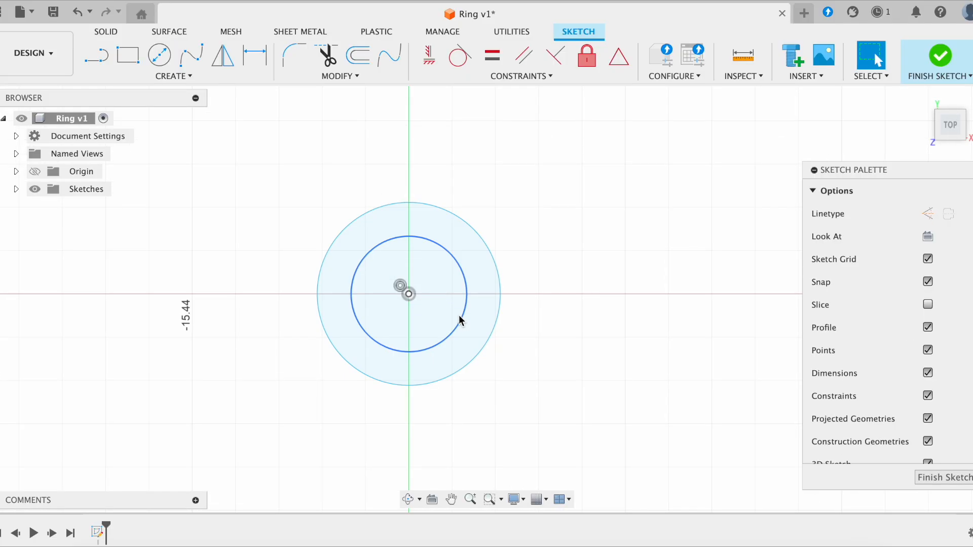
{"action": "key", "text": "d"}
{"action": "left_click", "coordinate": [522, 220]}
{"action": "type", "text": "17"}
{"action": "key", "text": "Return"}
{"action": "key", "text": "Escape"}
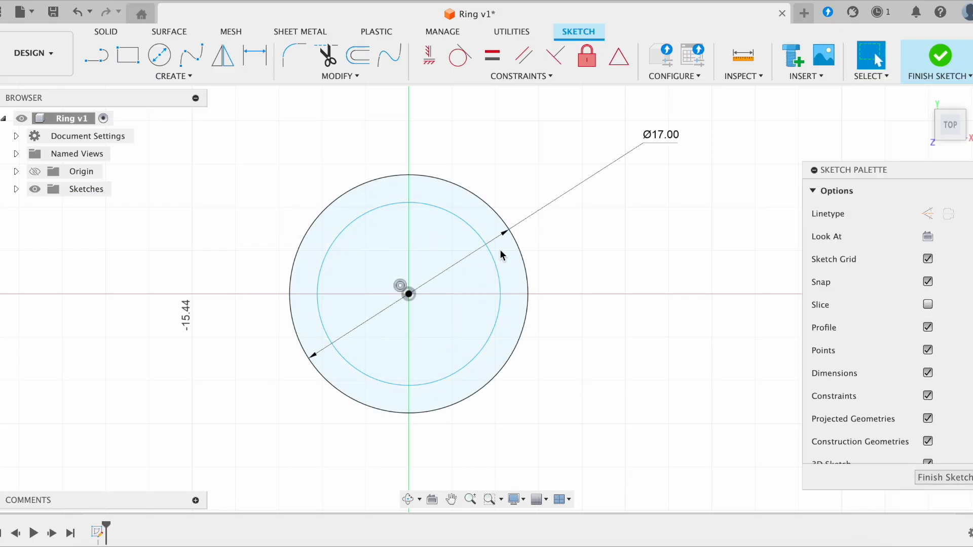
- Dimension the gap between the two circles to 3 mm and finish the sketch
{"action": "left_click", "coordinate": [543, 260]}
{"action": "key", "text": "d"}
{"action": "left_click", "coordinate": [523, 264]}
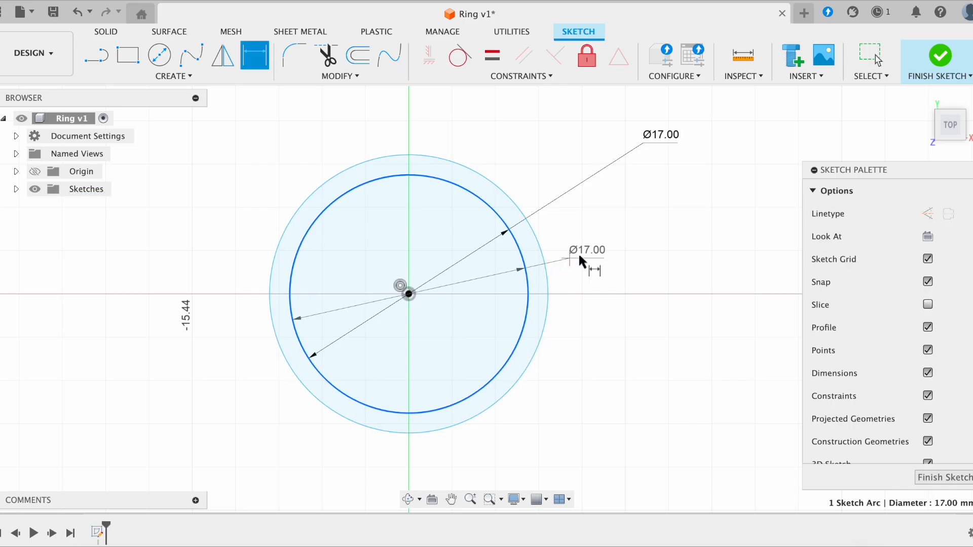
{"action": "left_click", "coordinate": [544, 264]}
{"action": "left_click", "coordinate": [584, 284]}
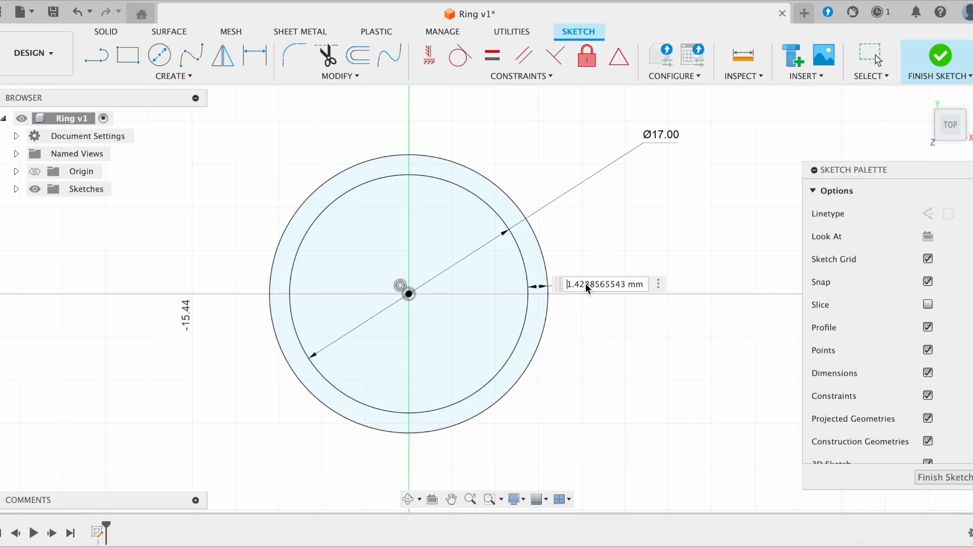
{"action": "type", "text": "3"}
{"action": "key", "text": "Return"}
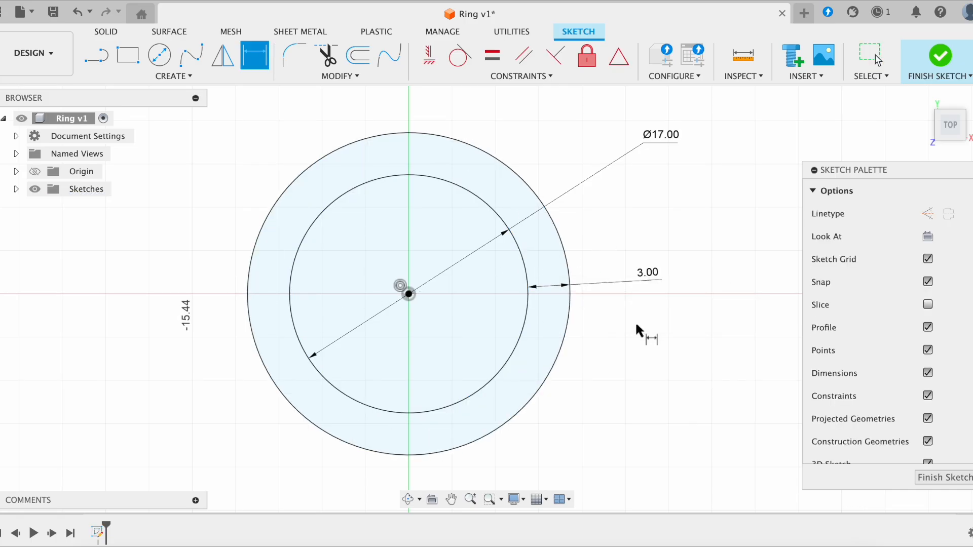
{"action": "key", "text": "Escape"}
{"action": "left_click", "coordinate": [914, 473]}
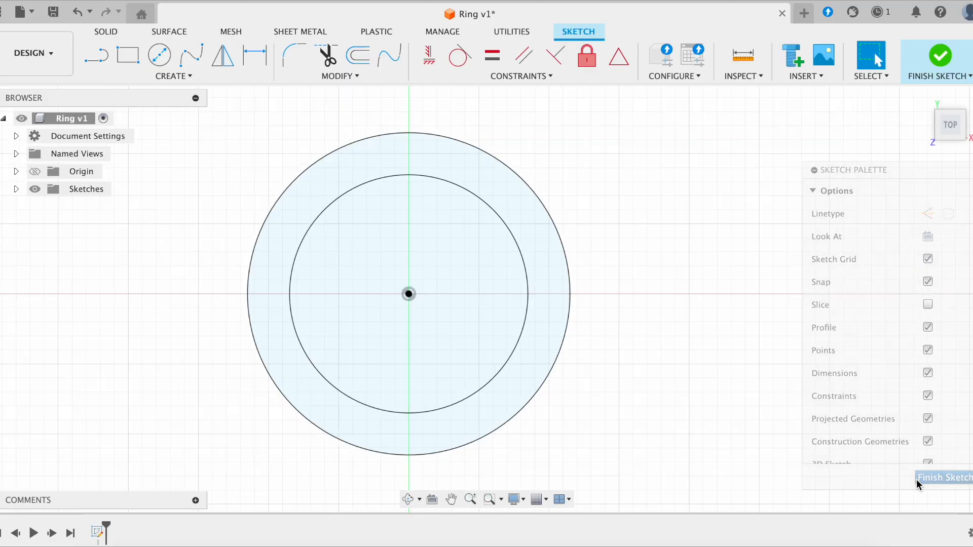
- Extrude the ring-shaped profile between the circles 3 mm as a new body
{"action": "left_click", "coordinate": [561, 322]}
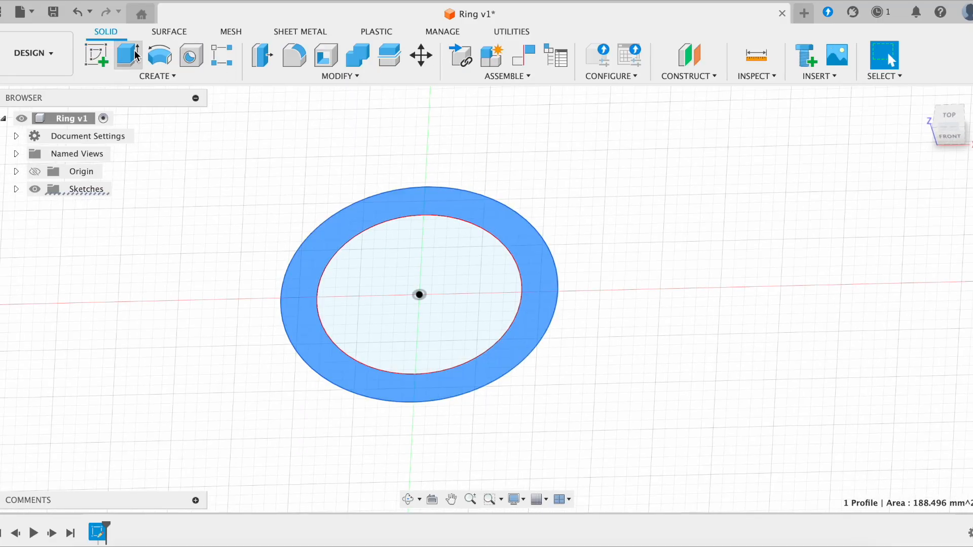
{"action": "left_click", "coordinate": [128, 54]}
{"action": "type", "text": "3"}
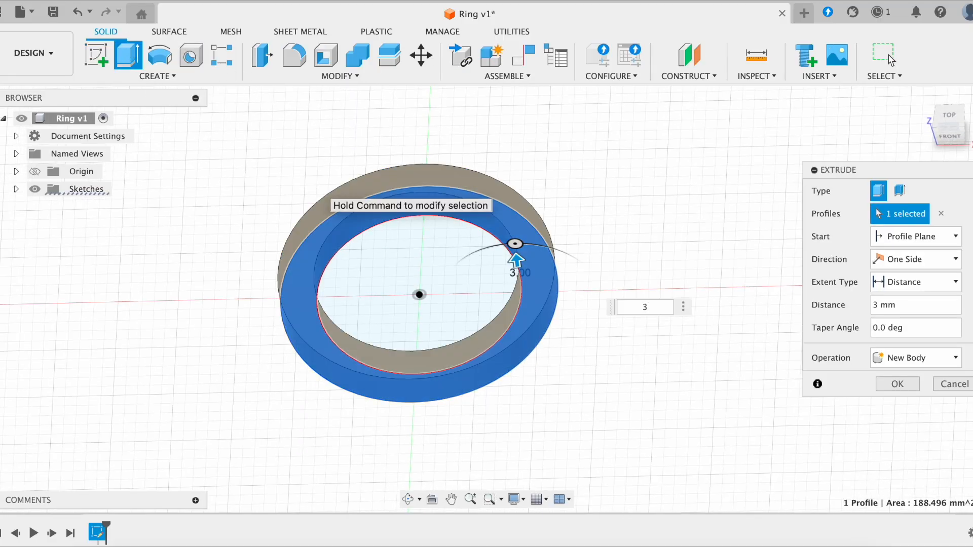
{"action": "middle_click_drag", "start_coordinate": [317, 195], "coordinate": [418, 267], "text": "shift"}
{"action": "scroll", "coordinate": [419, 269], "scroll_direction": "down", "scroll_amount": 3, "text": "shift"}
{"action": "key", "text": "Return"}
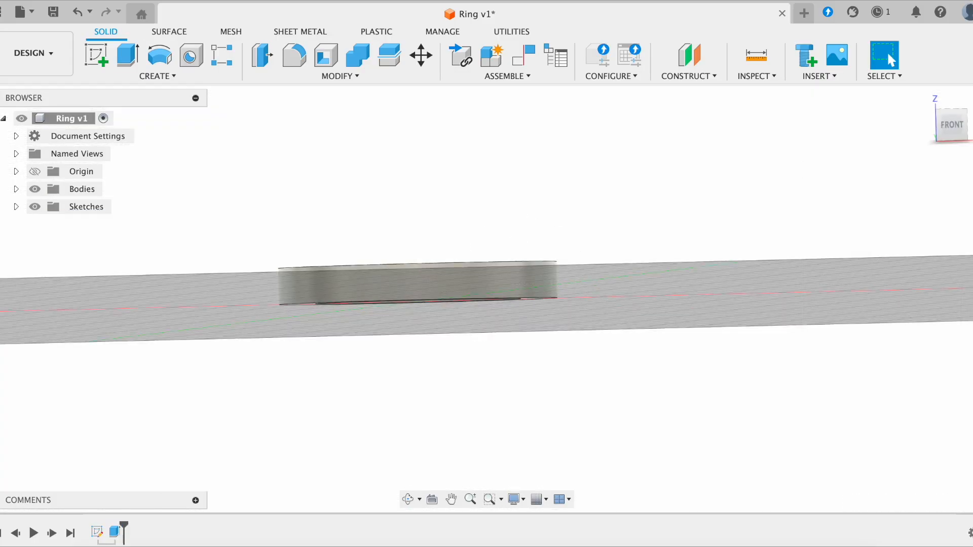
{"action": "scroll", "coordinate": [419, 269], "scroll_direction": "up", "scroll_amount": 5, "text": "shift"}
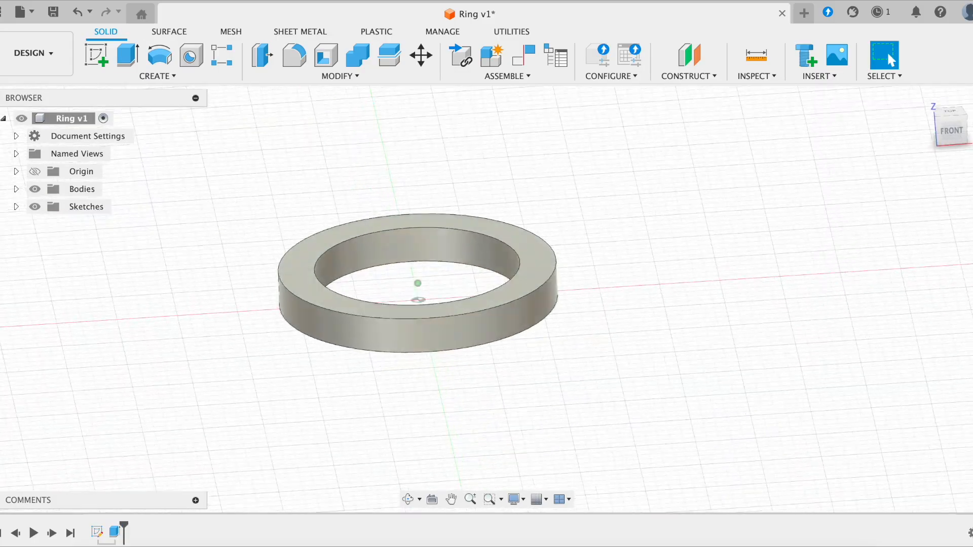
- Fillet all four circular edges of the ring with a 0.5 mm radius
{"action": "left_click", "coordinate": [301, 54]}
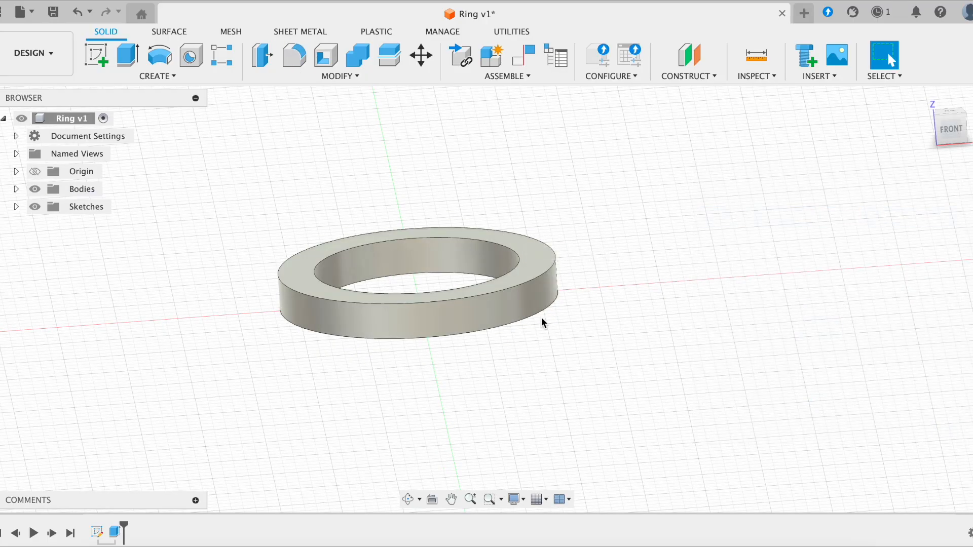
{"action": "left_click", "coordinate": [540, 320]}
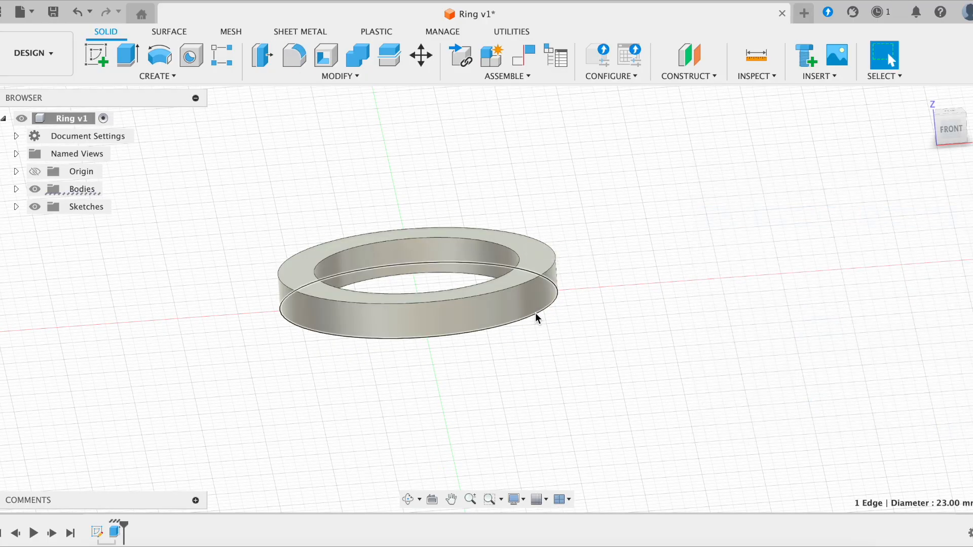
{"action": "left_click", "coordinate": [517, 287], "text": "shift"}
{"action": "left_click", "coordinate": [499, 282], "text": "shift"}
{"action": "middle_click_drag", "start_coordinate": [498, 279], "coordinate": [506, 265], "text": "shift"}
{"action": "left_click", "coordinate": [506, 264], "text": "shift"}
{"action": "type", "text": "f"}
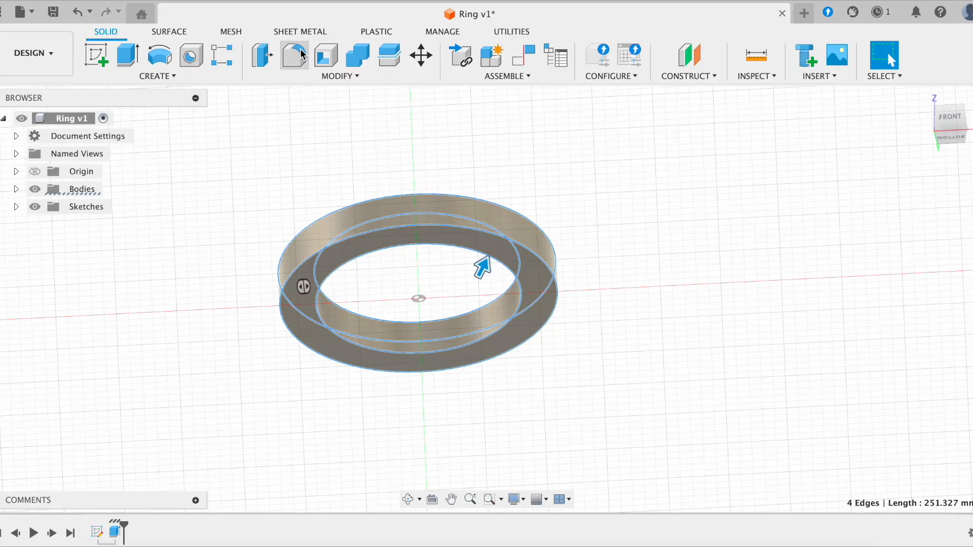
{"action": "type", "text": "1"}
{"action": "middle_click_drag", "start_coordinate": [372, 163], "coordinate": [372, 206], "text": "shift"}
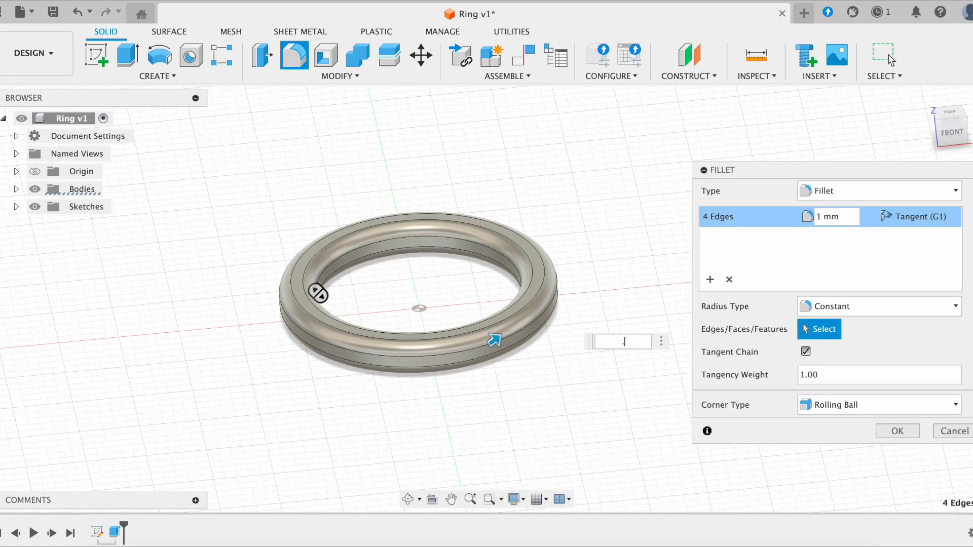
{"action": "type", "text": ".5"}
{"action": "key", "text": "Return"}
{"action": "middle_click_drag", "start_coordinate": [483, 314], "coordinate": [484, 284], "text": "shift"}
{"action": "scroll", "coordinate": [483, 296], "scroll_direction": "down", "scroll_amount": 4}
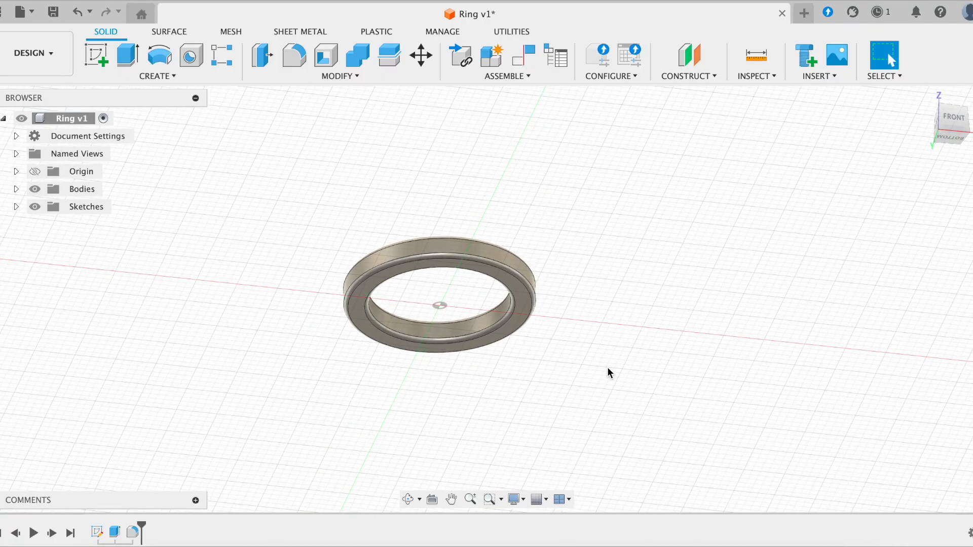
{"action": "scroll", "coordinate": [608, 369], "scroll_direction": "left", "scroll_amount": 3}
{"action": "scroll", "coordinate": [608, 369], "scroll_direction": "right", "scroll_amount": 2}
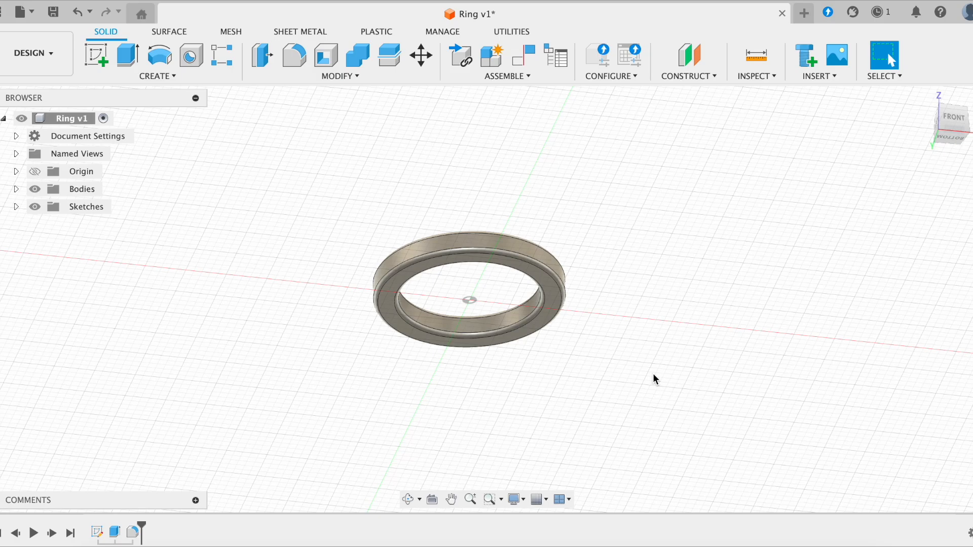
{"action": "scroll", "coordinate": [655, 379], "scroll_direction": "right", "scroll_amount": 3}
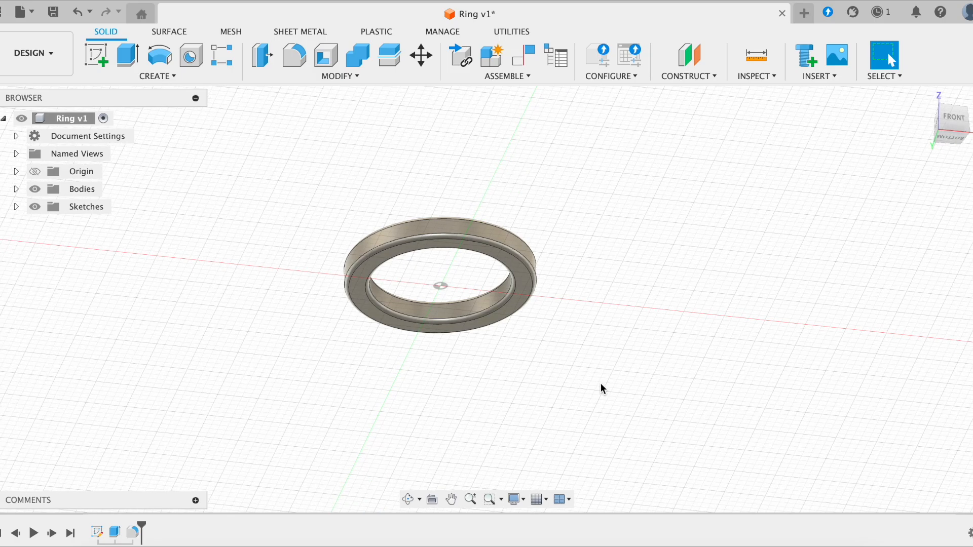
- Hide the ring body and start a new sketch on the front plane
{"action": "scroll", "coordinate": [601, 383], "scroll_direction": "up", "scroll_amount": 3, "text": "shift"}
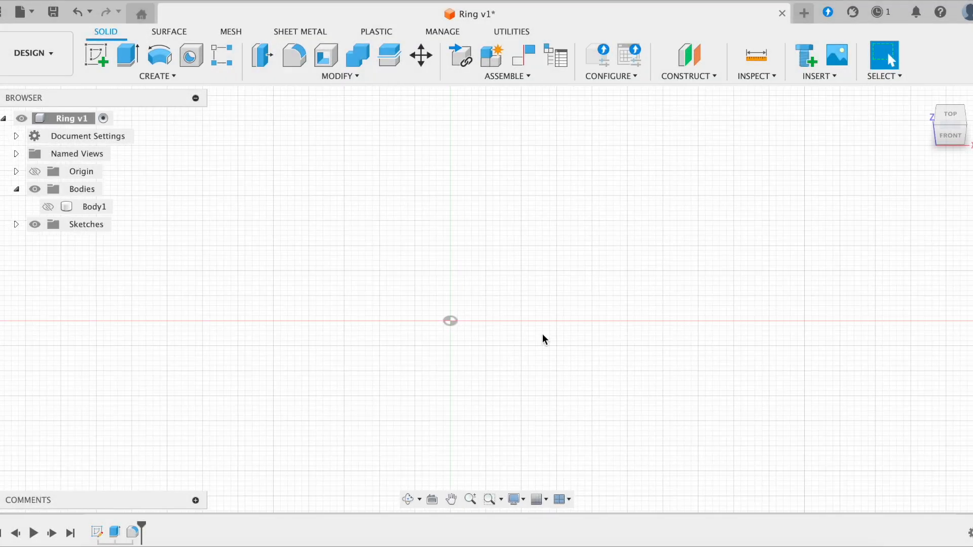
{"action": "scroll", "coordinate": [543, 334], "scroll_direction": "up", "scroll_amount": 3}
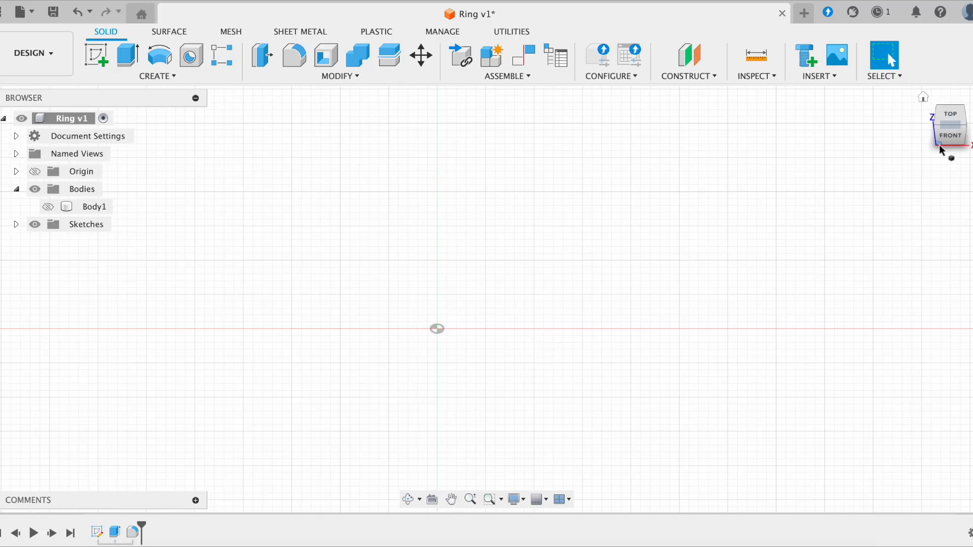
{"action": "left_click", "coordinate": [950, 137]}
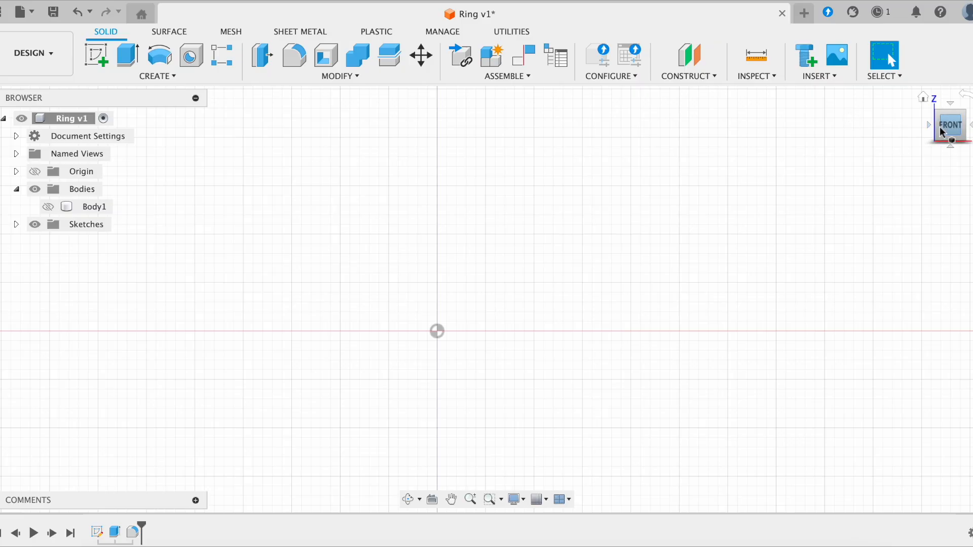
{"action": "left_click", "coordinate": [97, 54]}
{"action": "left_click", "coordinate": [497, 284]}
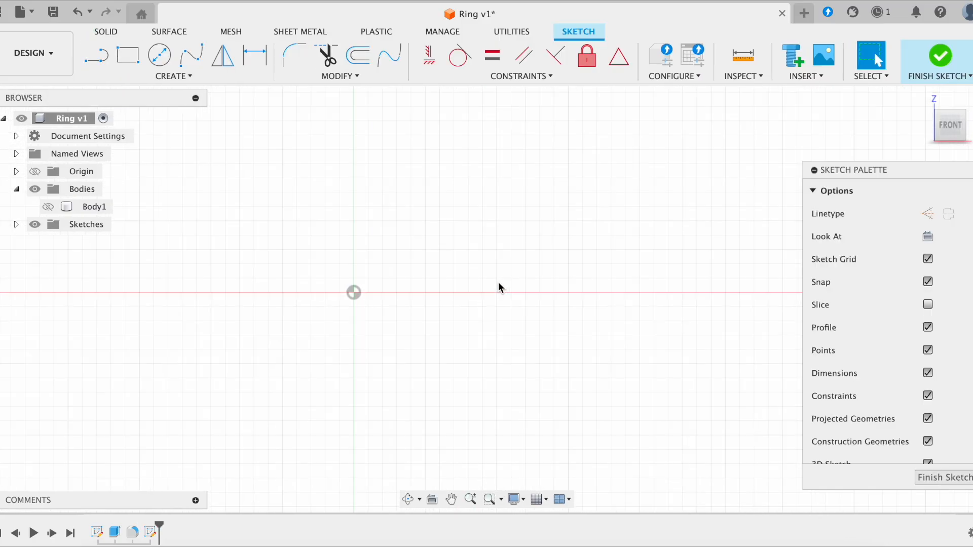
- Draw a vertical line across the horizontal axis and a horizontal line from its lower end to about X 9.3, Z -2.3 mm
{"action": "left_click", "coordinate": [106, 61]}
{"action": "left_click", "coordinate": [441, 252]}
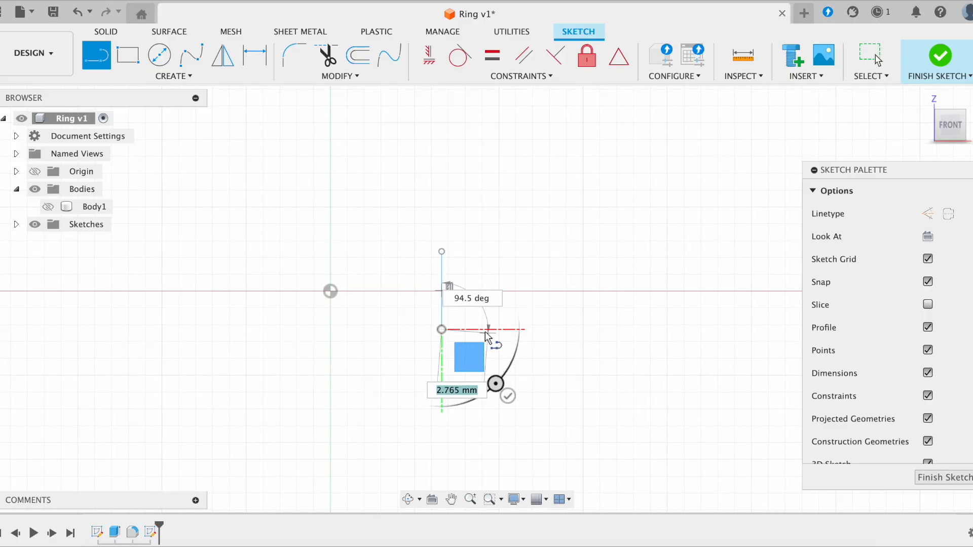
{"action": "left_click", "coordinate": [501, 312]}
{"action": "key", "text": "Escape"}
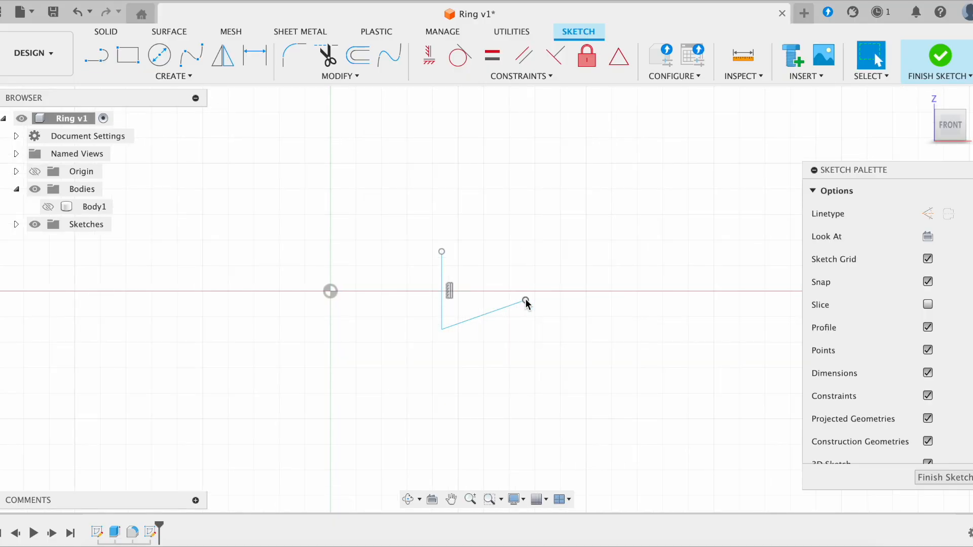
{"action": "left_click_drag", "start_coordinate": [500, 311], "coordinate": [487, 330]}
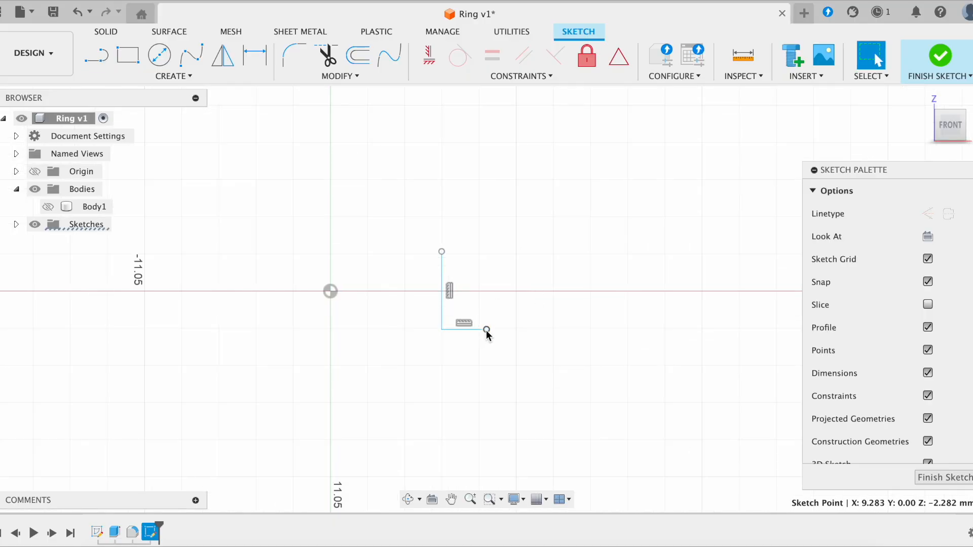
{"action": "left_click", "coordinate": [97, 62]}
{"action": "left_click", "coordinate": [442, 252]}
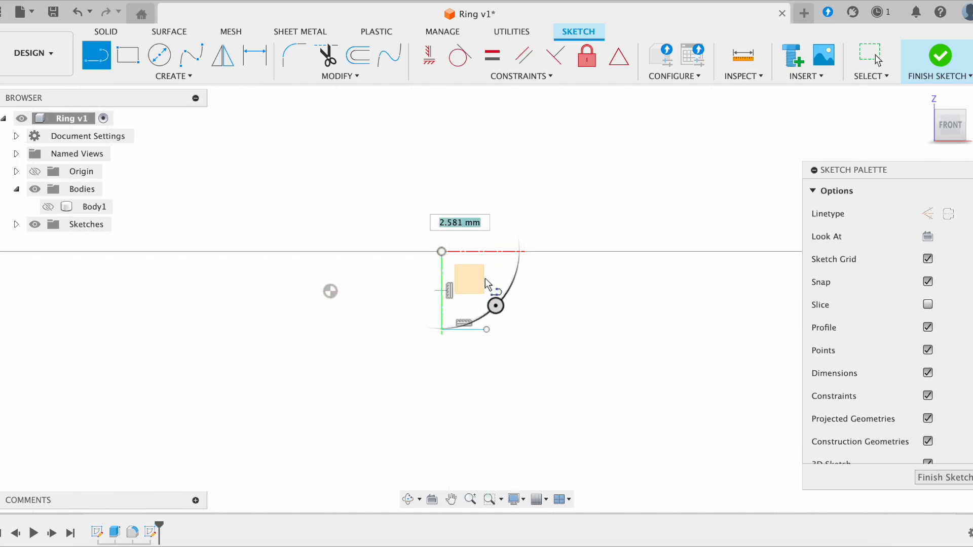
{"action": "key", "text": "Escape"}
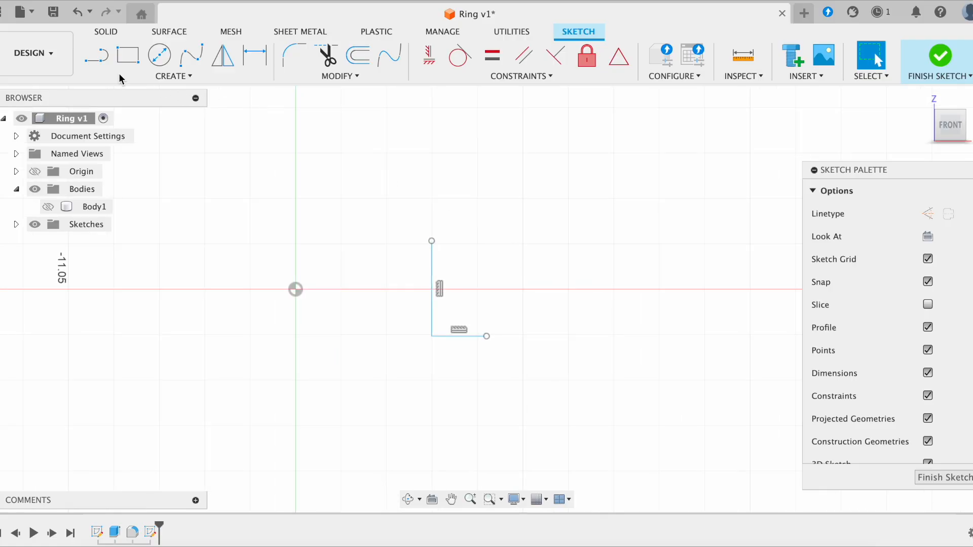
- Draw a horizontal line outward from the vertical line's upper end to about X 9.7, Z 2.4 mm
{"action": "left_click", "coordinate": [96, 55]}
{"action": "left_click", "coordinate": [431, 241]}
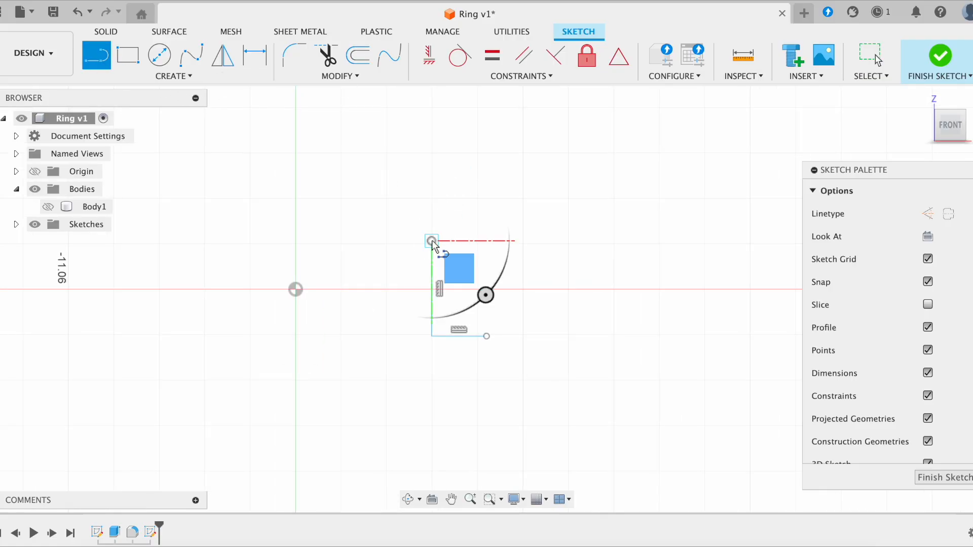
{"action": "left_click", "coordinate": [495, 205]}
{"action": "key", "text": "Escape"}
{"action": "left_click_drag", "start_coordinate": [496, 205], "coordinate": [496, 243]}
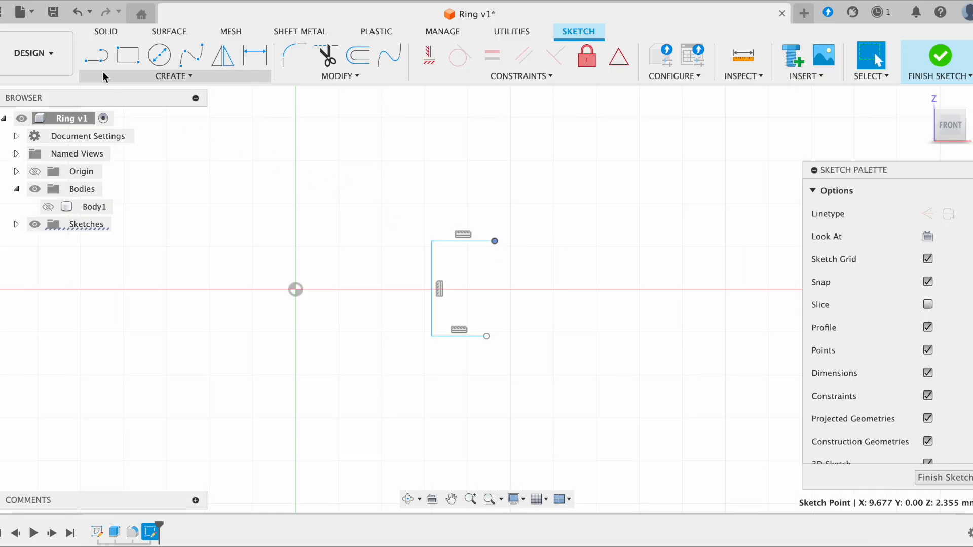
{"action": "left_click", "coordinate": [96, 56]}
{"action": "left_click", "coordinate": [495, 241]}
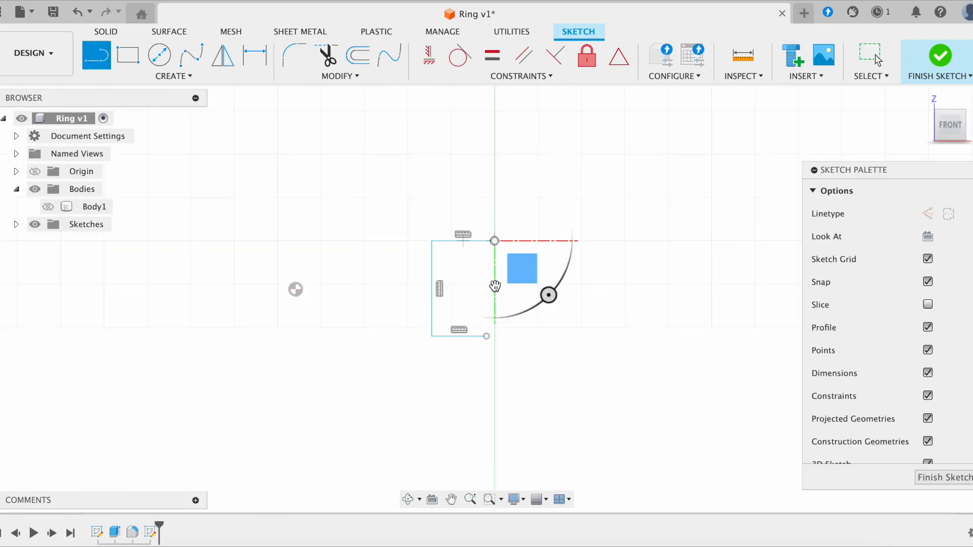
{"action": "key", "text": "Escape"}
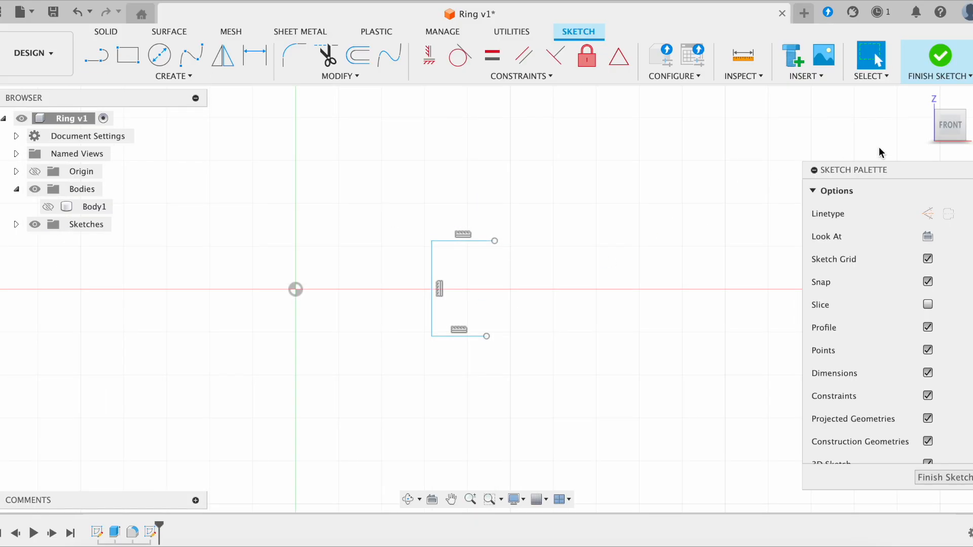
- Shorten the profile's upper horizontal line and draw three connected lines from inside the profile to the lower line's outer end
{"action": "scroll", "coordinate": [485, 252], "scroll_direction": "up", "scroll_amount": 1}
{"action": "left_click_drag", "start_coordinate": [494, 239], "coordinate": [480, 238]}
{"action": "left_click", "coordinate": [97, 54]}
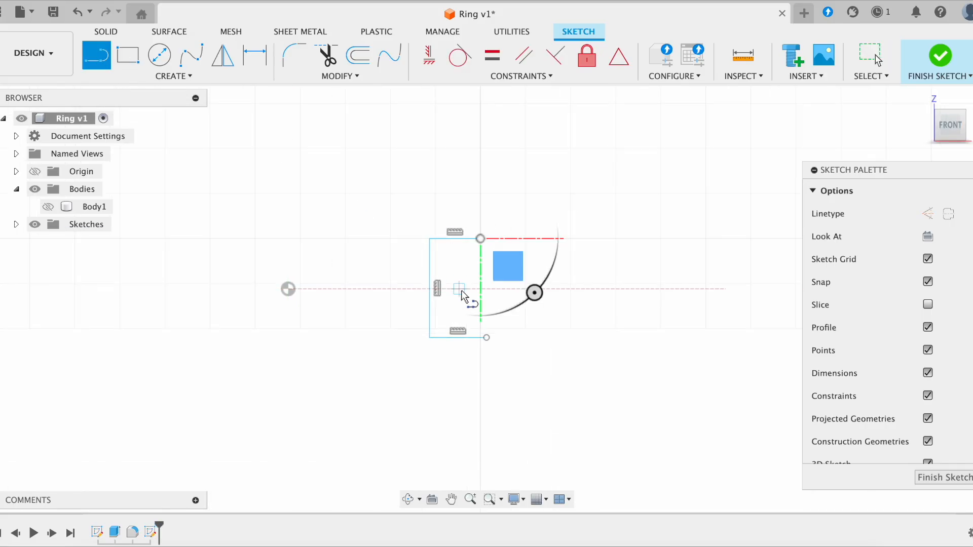
{"action": "left_click", "coordinate": [466, 274]}
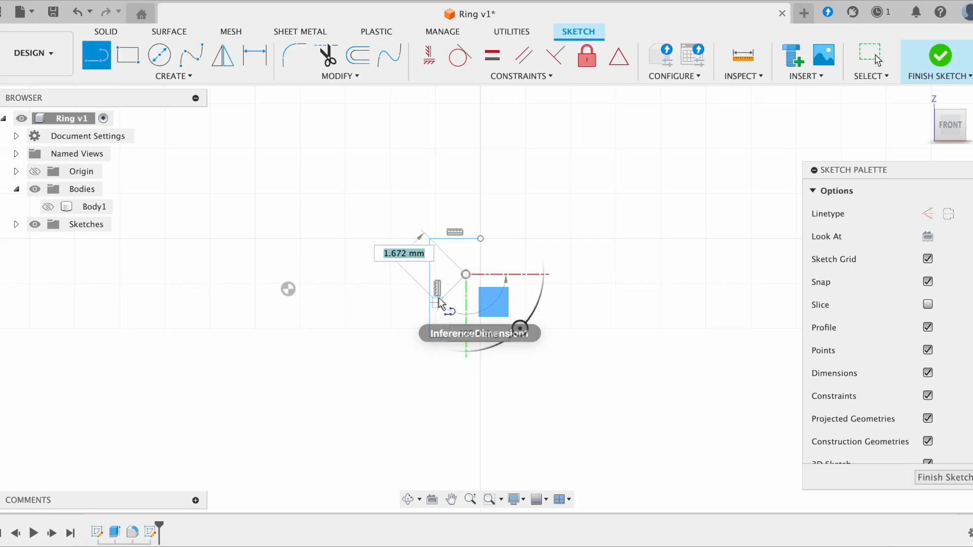
{"action": "left_click", "coordinate": [455, 305]}
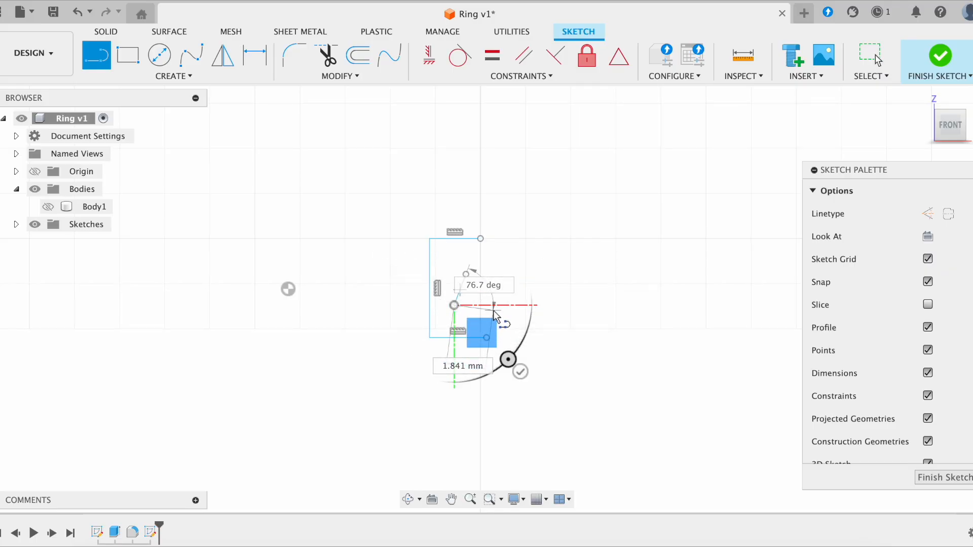
{"action": "left_click", "coordinate": [493, 311]}
{"action": "left_click", "coordinate": [487, 337]}
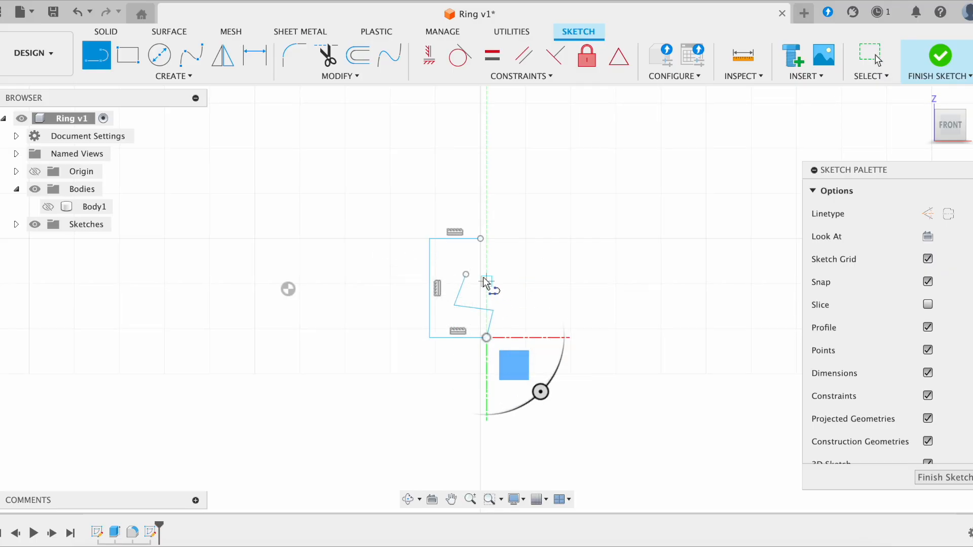
- Draw two connected lines from the notch's open inner end to the upper line's outer end, closing the profile
{"action": "left_click", "coordinate": [466, 274]}
{"action": "left_click", "coordinate": [501, 264]}
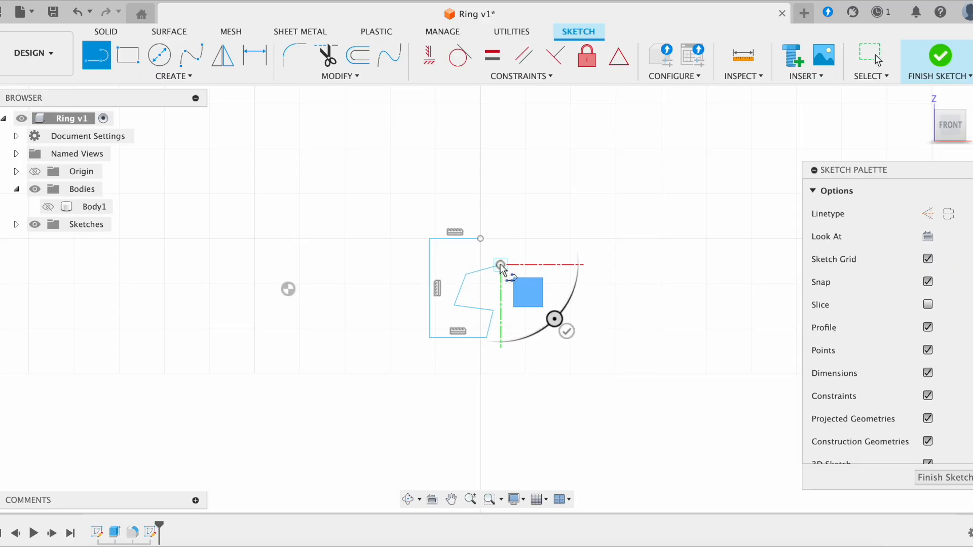
{"action": "left_click", "coordinate": [480, 238]}
- Make the slanted notch and outer lines horizontal or vertical with constraints, and pull the lower outer edge slightly outward
{"action": "left_click", "coordinate": [428, 55]}
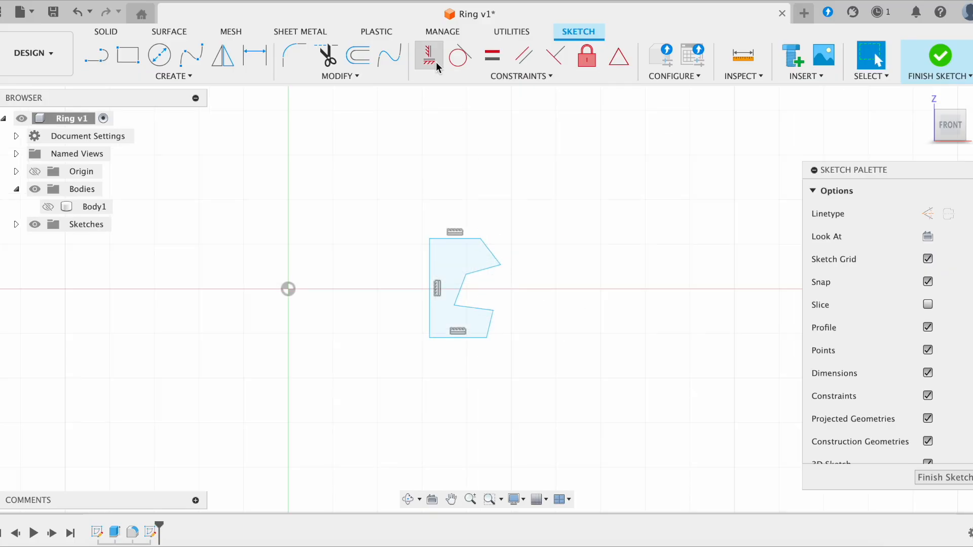
{"action": "left_click", "coordinate": [489, 252]}
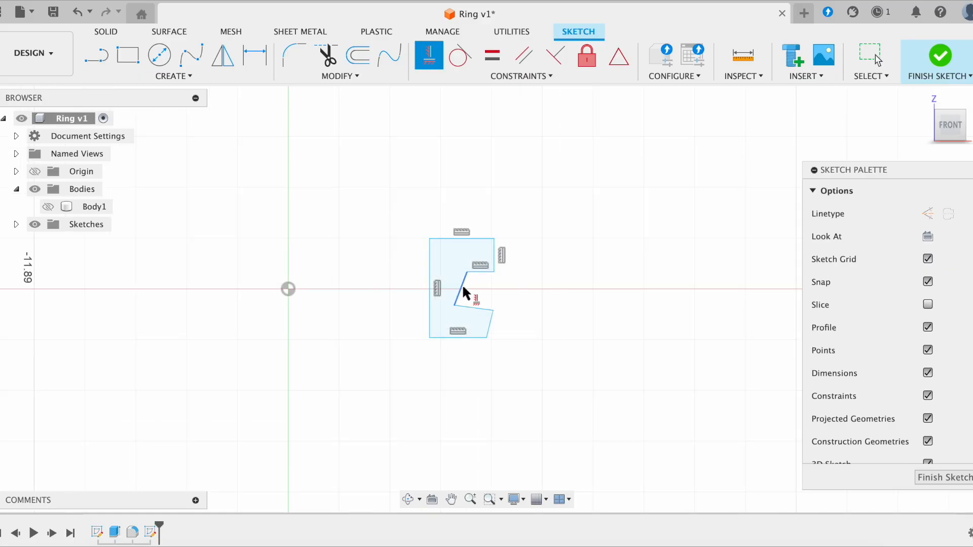
{"action": "left_click", "coordinate": [490, 328]}
{"action": "key", "text": "Escape"}
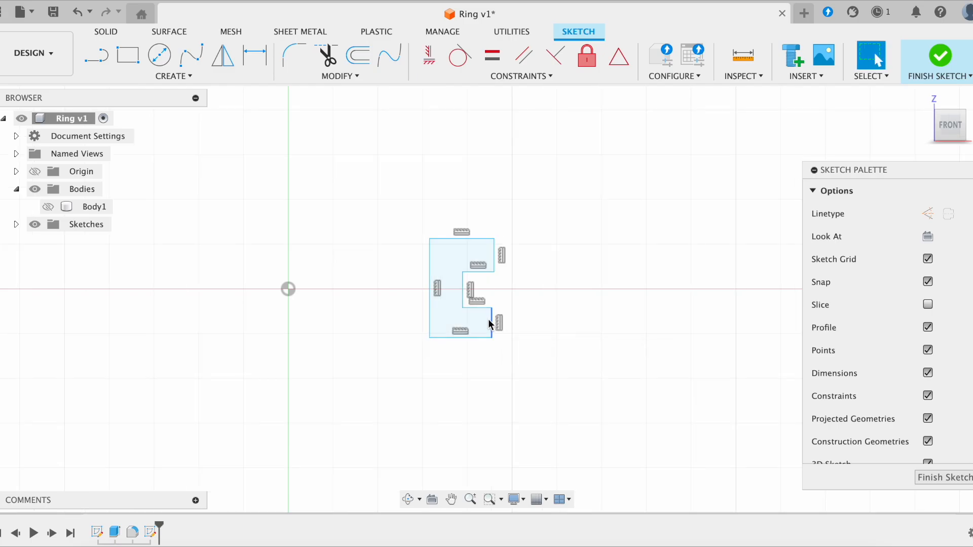
{"action": "left_click_drag", "start_coordinate": [495, 325], "coordinate": [500, 326]}
- Dimension the height of the profile's inner vertical edge as 3 mm
{"action": "key", "text": "d"}
{"action": "left_click", "coordinate": [429, 288]}
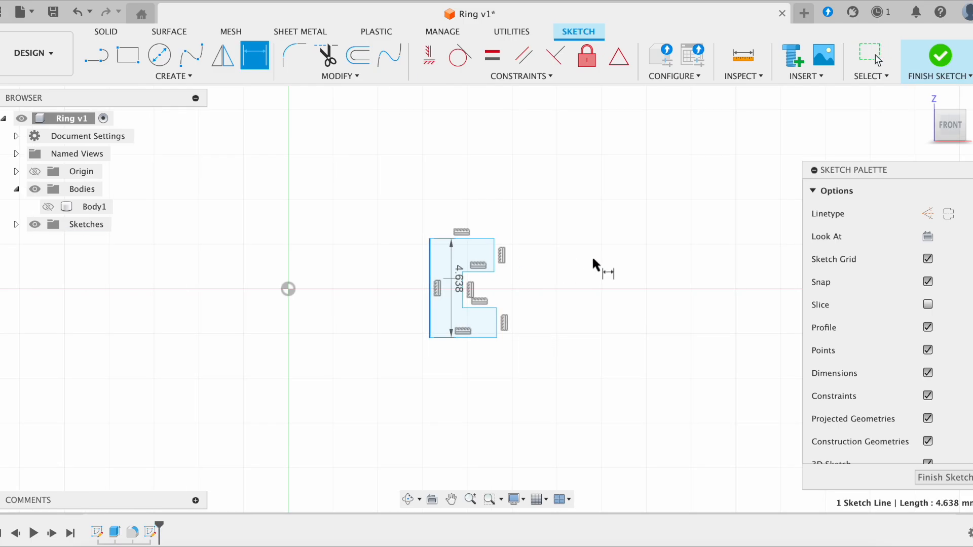
{"action": "left_click", "coordinate": [609, 257]}
{"action": "type", "text": "3"}
{"action": "key", "text": "Return"}
{"action": "key", "text": "Escape"}
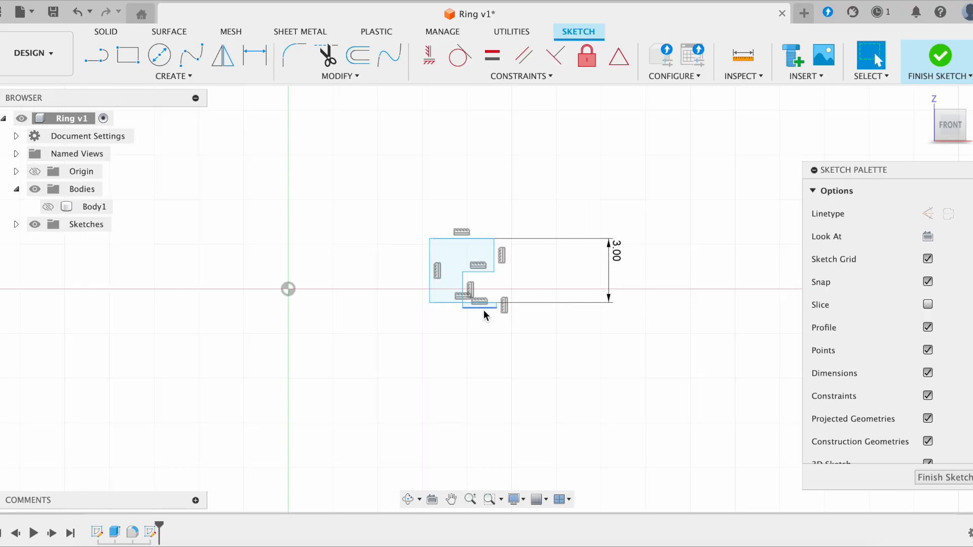
- Move the notch up within the profile and make the two outer vertical edges equal in length
{"action": "left_click", "coordinate": [480, 306]}
{"action": "left_click_drag", "start_coordinate": [479, 287], "coordinate": [465, 268]}
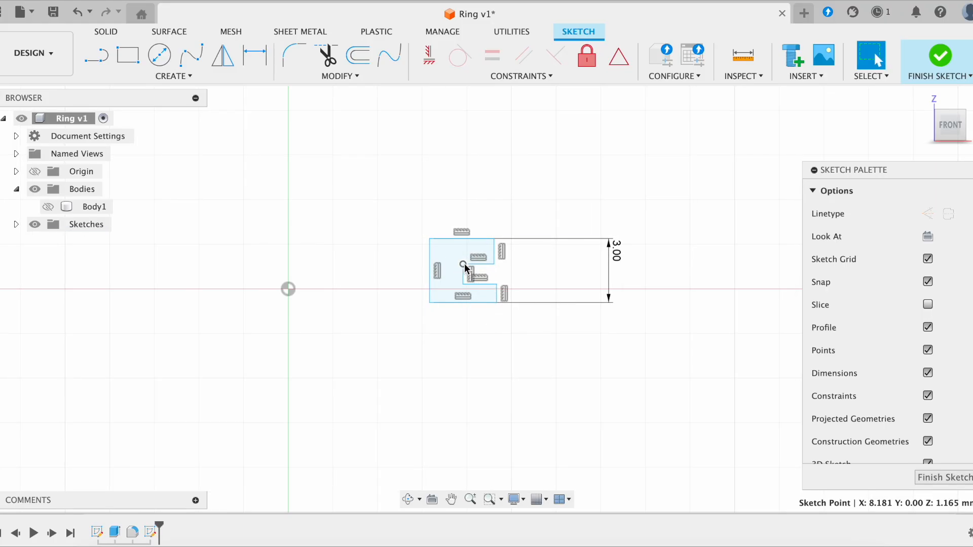
{"action": "left_click", "coordinate": [496, 252]}
{"action": "left_click", "coordinate": [497, 294], "text": "shift"}
{"action": "left_click", "coordinate": [492, 56]}
{"action": "key", "text": "Escape"}
{"action": "left_click", "coordinate": [493, 290]}
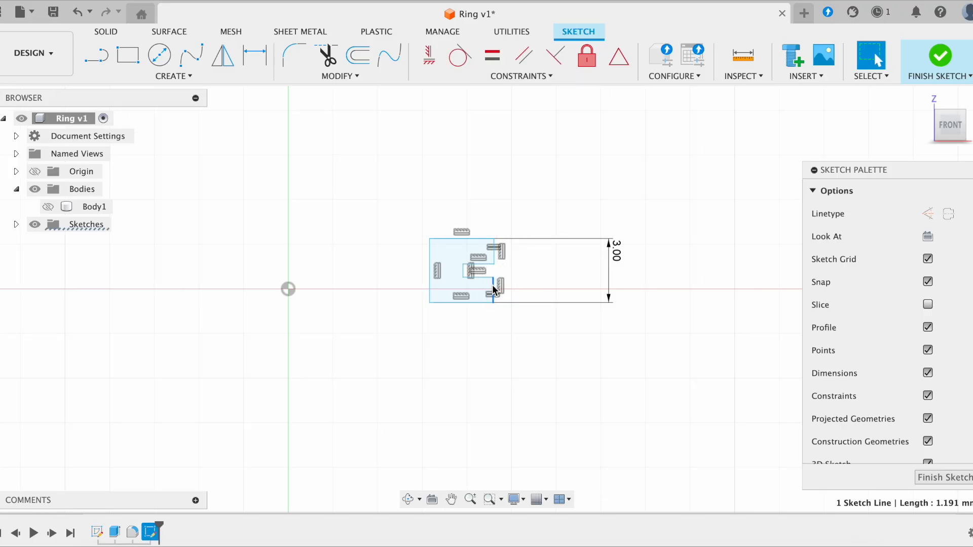
- Make the notch shallower and apply a collinear constraint to the two outer vertical edges
{"action": "scroll", "coordinate": [461, 269], "scroll_direction": "up", "scroll_amount": 3}
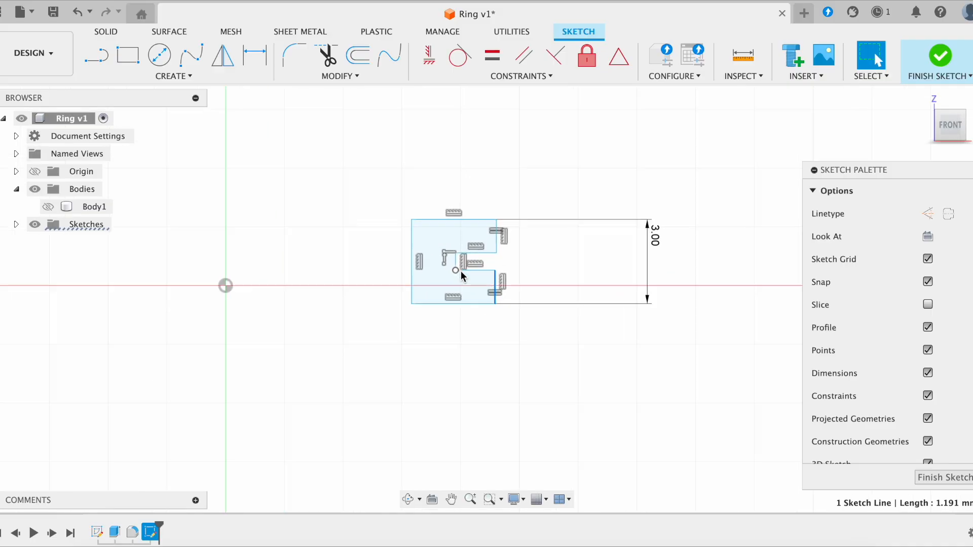
{"action": "left_click_drag", "start_coordinate": [449, 257], "coordinate": [472, 258]}
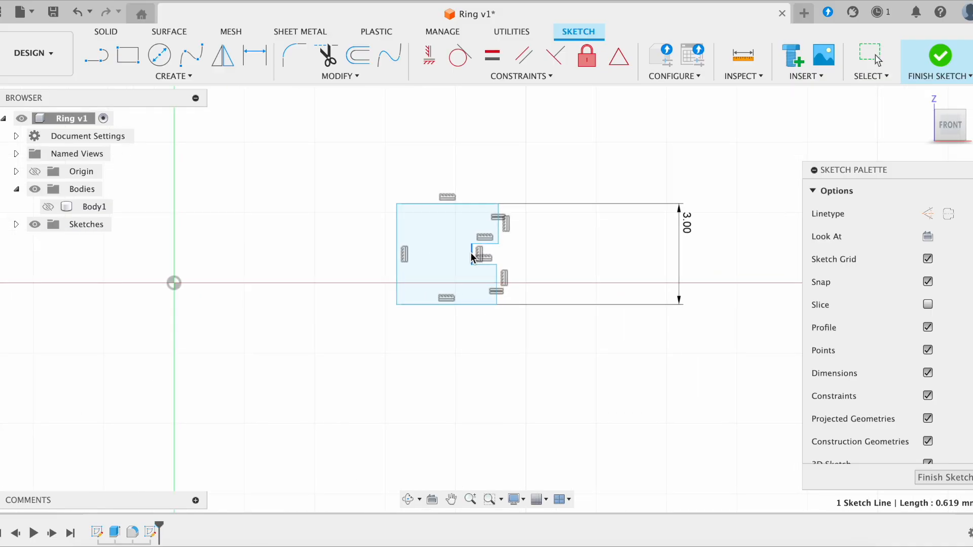
{"action": "left_click", "coordinate": [499, 278], "text": "shift"}
{"action": "left_click", "coordinate": [516, 248]}
{"action": "left_click", "coordinate": [505, 77]}
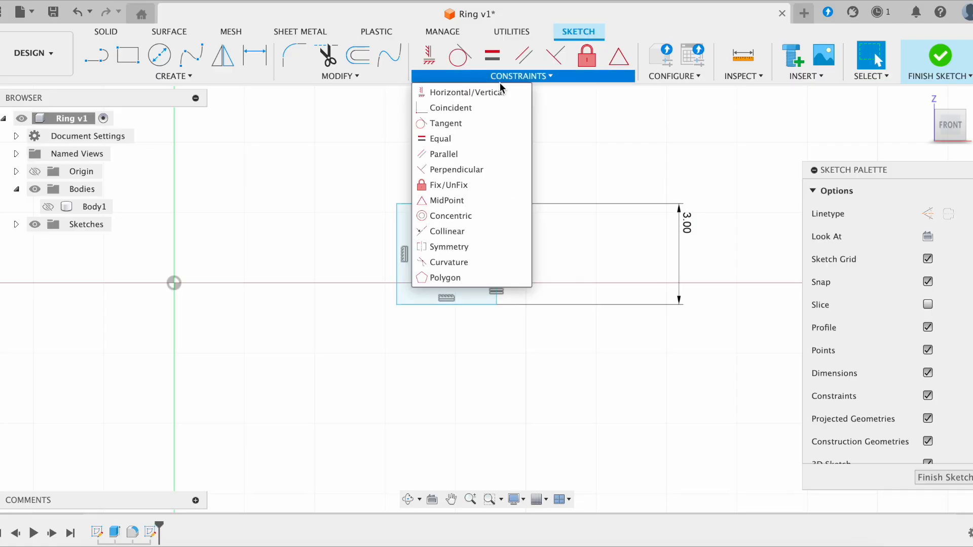
{"action": "left_click", "coordinate": [453, 231]}
{"action": "left_click", "coordinate": [499, 234]}
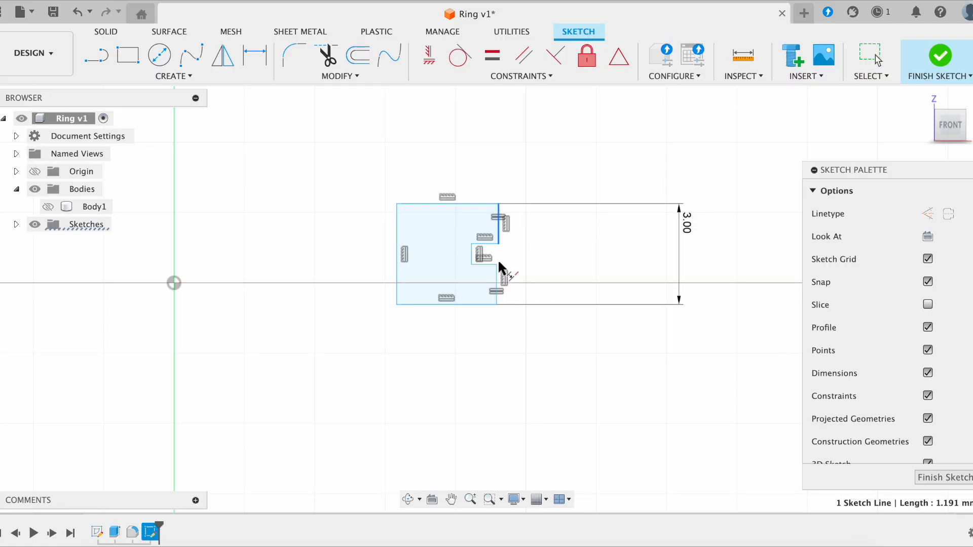
{"action": "left_click", "coordinate": [497, 290]}
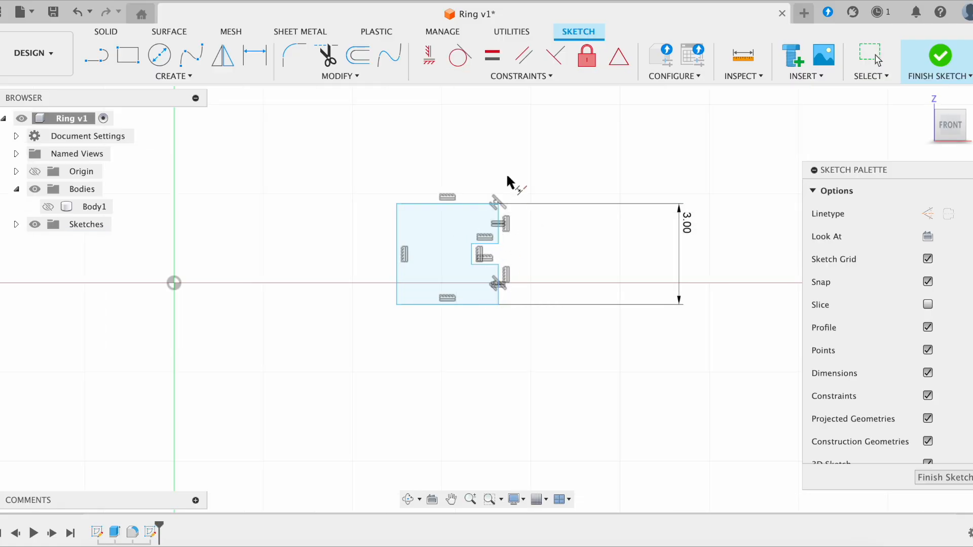
- Dimension the notch depth from its vertical edge to the upper outer edge as 0.5 mm
{"action": "left_click", "coordinate": [472, 256]}
{"action": "key", "text": "d"}
{"action": "left_click", "coordinate": [500, 235]}
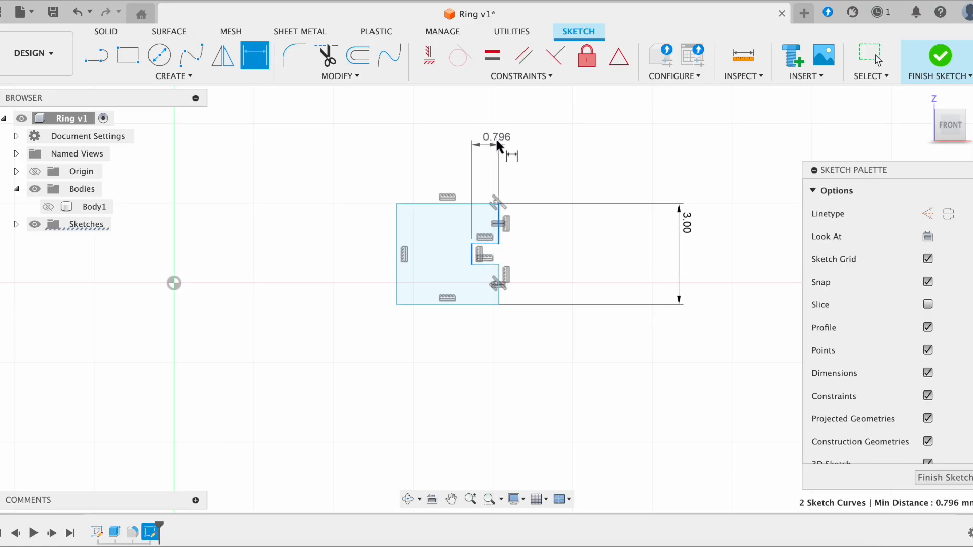
{"action": "left_click", "coordinate": [500, 132]}
{"action": "type", "text": ".5"}
{"action": "key", "text": "Return"}
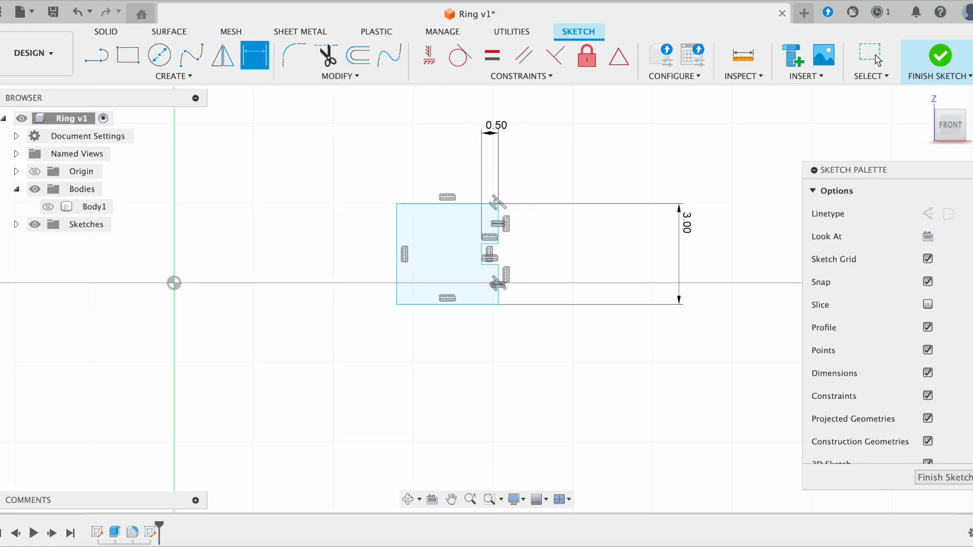
{"action": "key", "text": "Escape"}
- Examine the horizontal and equal constraints on the profile and the list of available sketch constraints
{"action": "scroll", "coordinate": [525, 179], "scroll_direction": "up", "scroll_amount": 2}
{"action": "scroll", "coordinate": [524, 181], "scroll_direction": "up", "scroll_amount": 2}
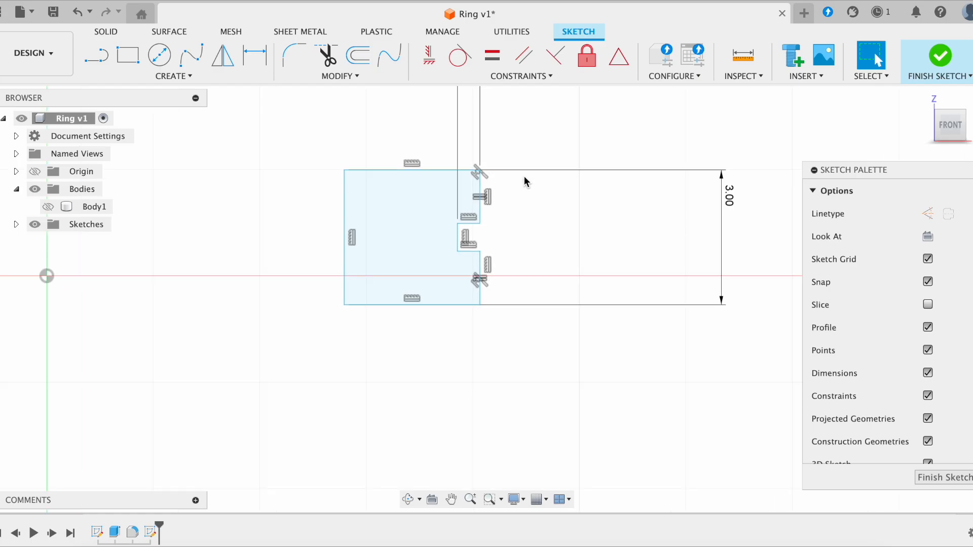
{"action": "scroll", "coordinate": [481, 212], "scroll_direction": "up", "scroll_amount": 2}
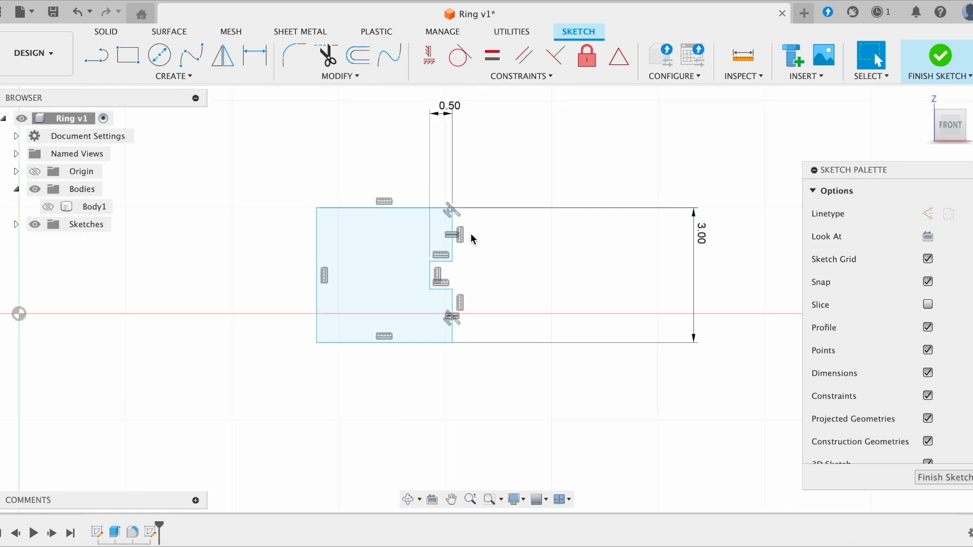
{"action": "left_click", "coordinate": [381, 201]}
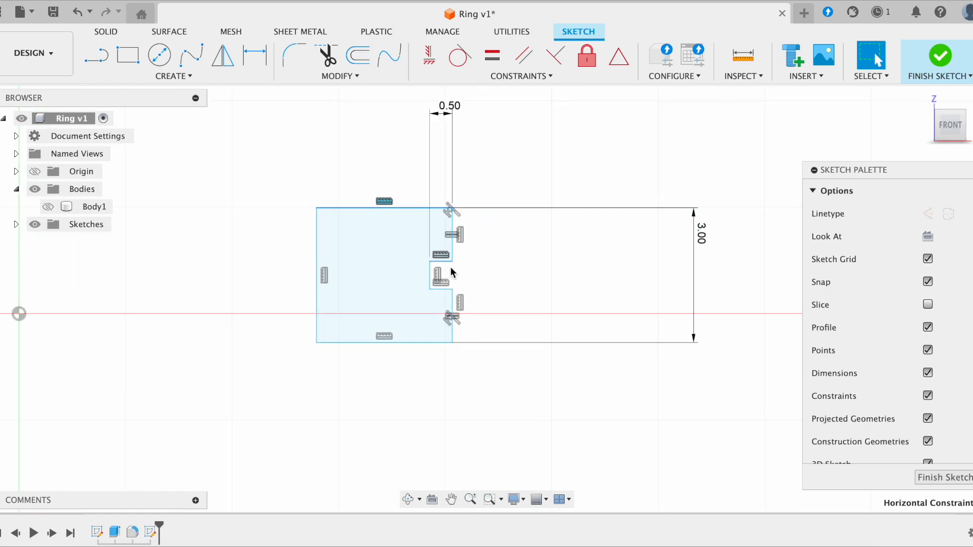
{"action": "left_click", "coordinate": [461, 303]}
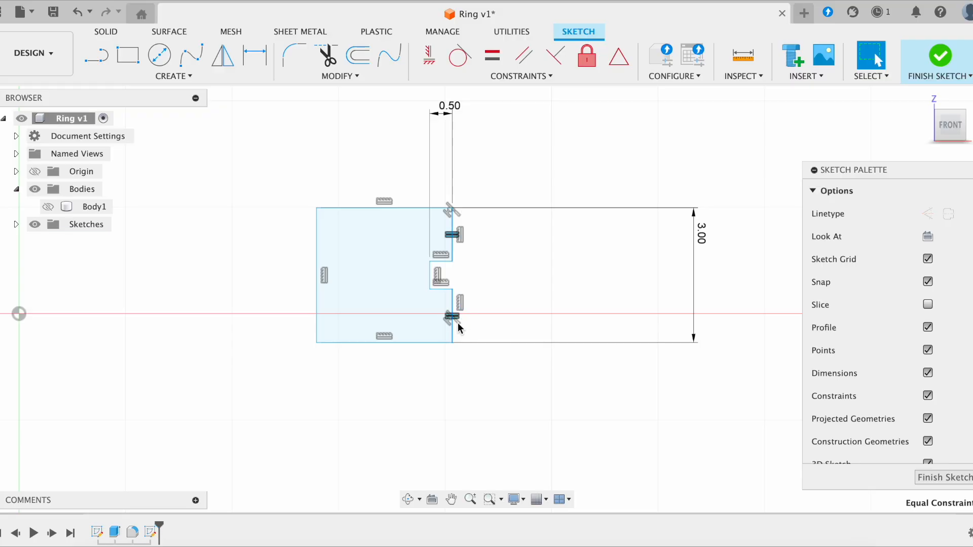
{"action": "left_click", "coordinate": [519, 283]}
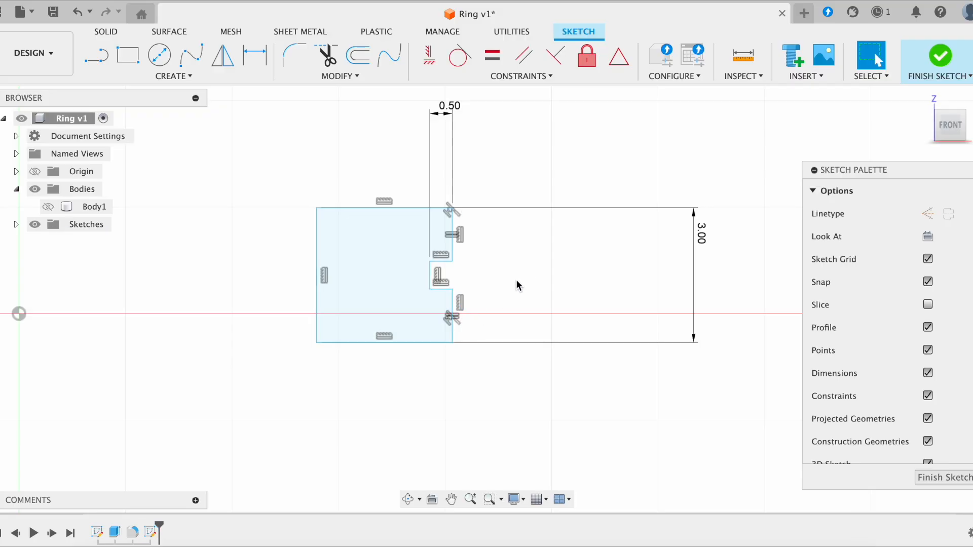
{"action": "left_click", "coordinate": [453, 255]}
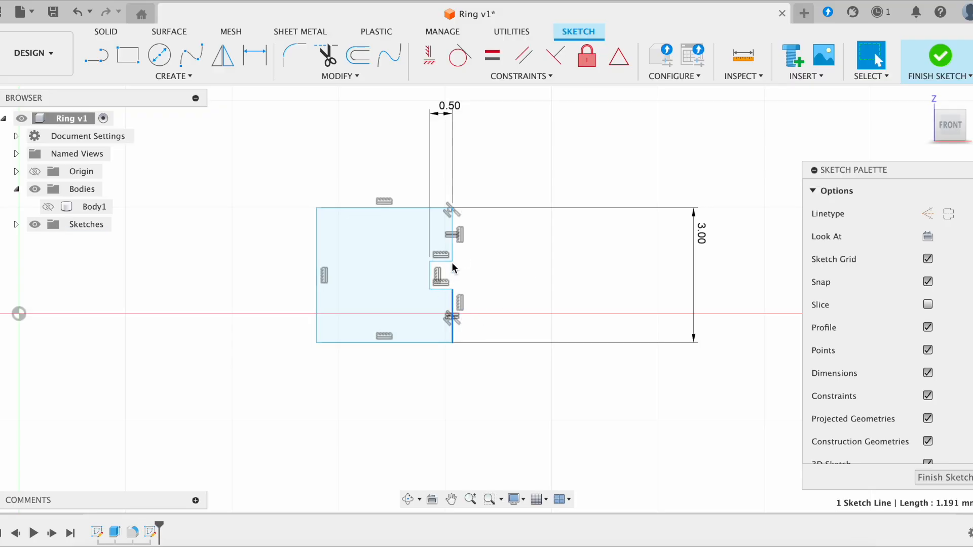
{"action": "left_click", "coordinate": [512, 77]}
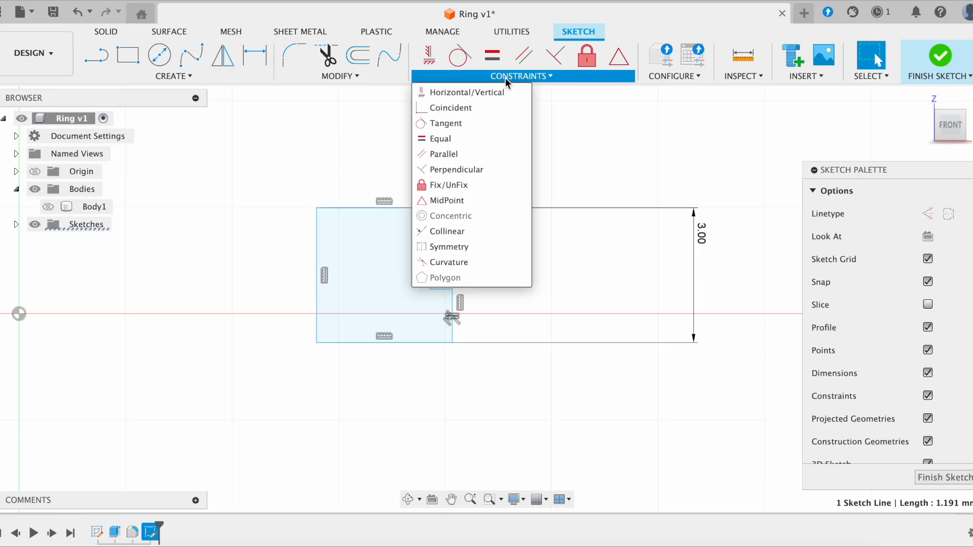
{"action": "left_click", "coordinate": [588, 228]}
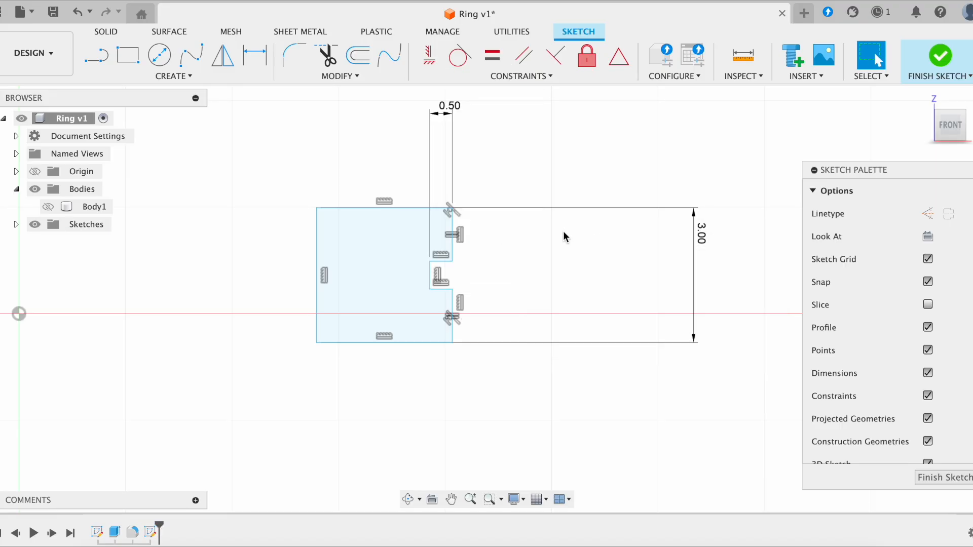
- Pull the outer edges inward and dimension the profile's overall width, from inner to outer vertical edge, as 2.5 mm
{"action": "mouse_move", "coordinate": [449, 223]}
{"action": "left_mouse_down"}
{"action": "mouse_move", "coordinate": [458, 223]}
{"action": "mouse_move", "coordinate": [432, 225]}
{"action": "left_mouse_up"}
{"action": "left_click", "coordinate": [316, 236]}
{"action": "left_click", "coordinate": [433, 228], "text": "shift"}
{"action": "key", "text": "d"}
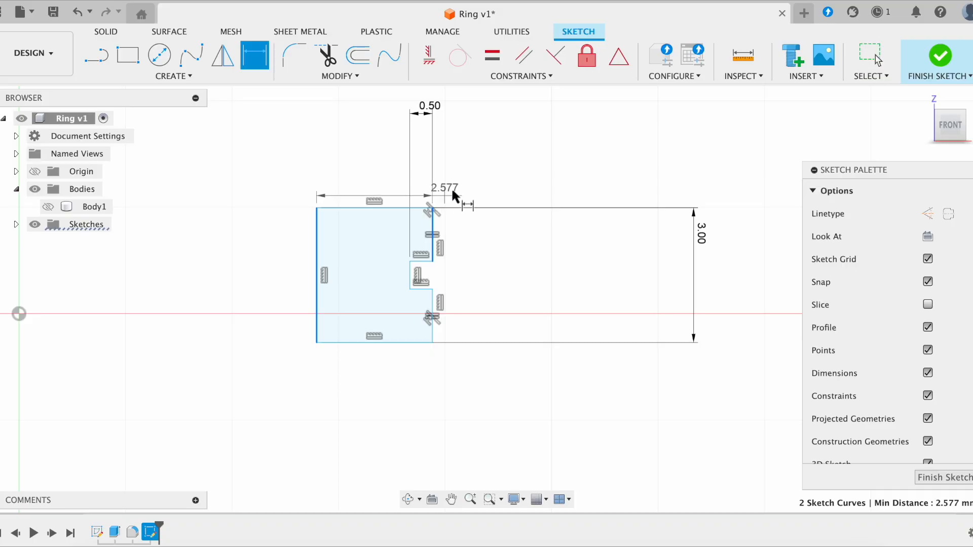
{"action": "left_click", "coordinate": [490, 180]}
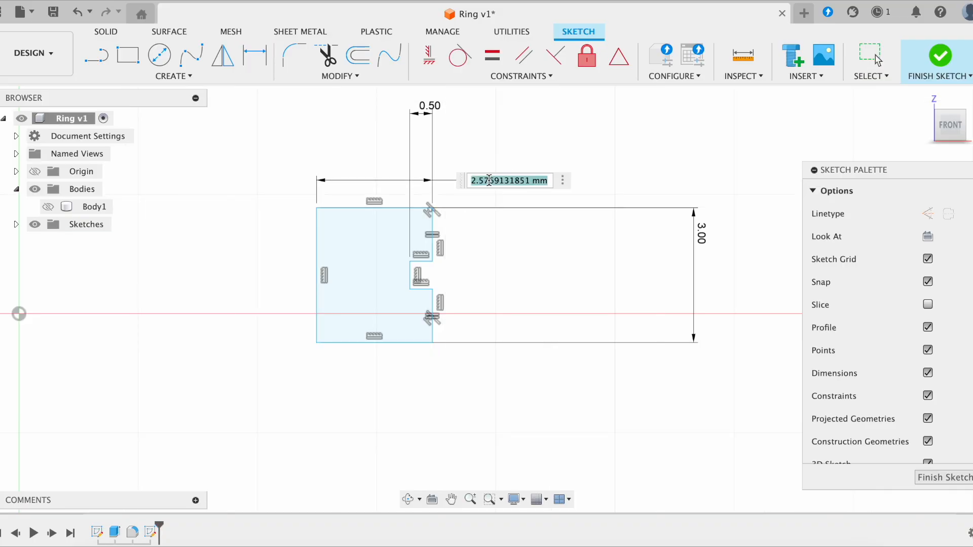
{"action": "type", "text": "2.5"}
{"action": "key", "text": "Return"}
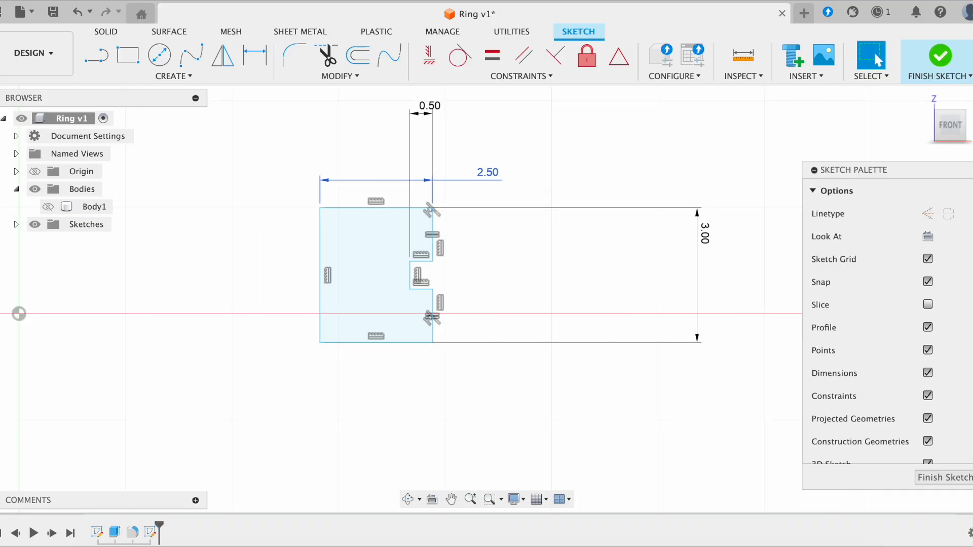
- Dimension the distance from the origin to the profile's inner vertical edge as 17/2 mm
{"action": "scroll", "coordinate": [550, 287], "scroll_direction": "down", "scroll_amount": 2}
{"action": "scroll", "coordinate": [550, 288], "scroll_direction": "down", "scroll_amount": 3}
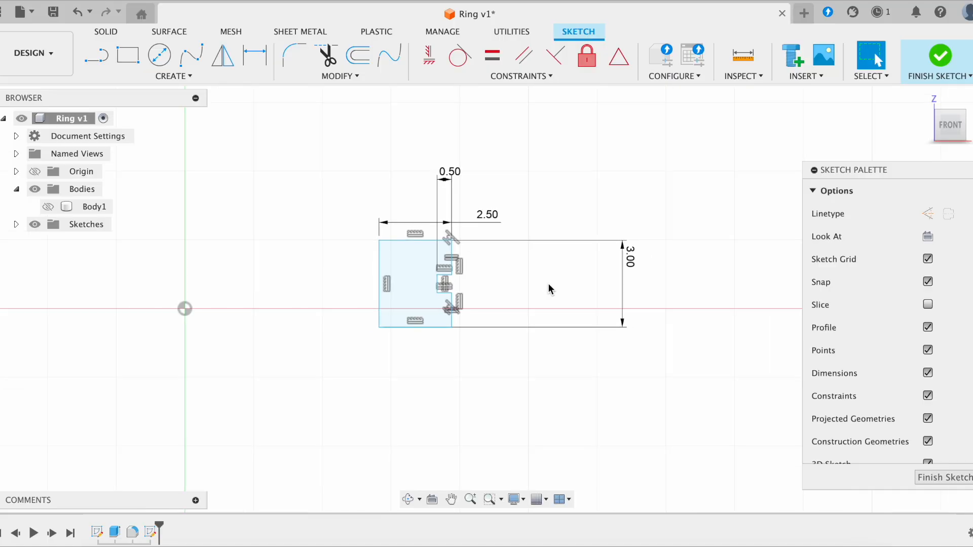
{"action": "left_click", "coordinate": [378, 307]}
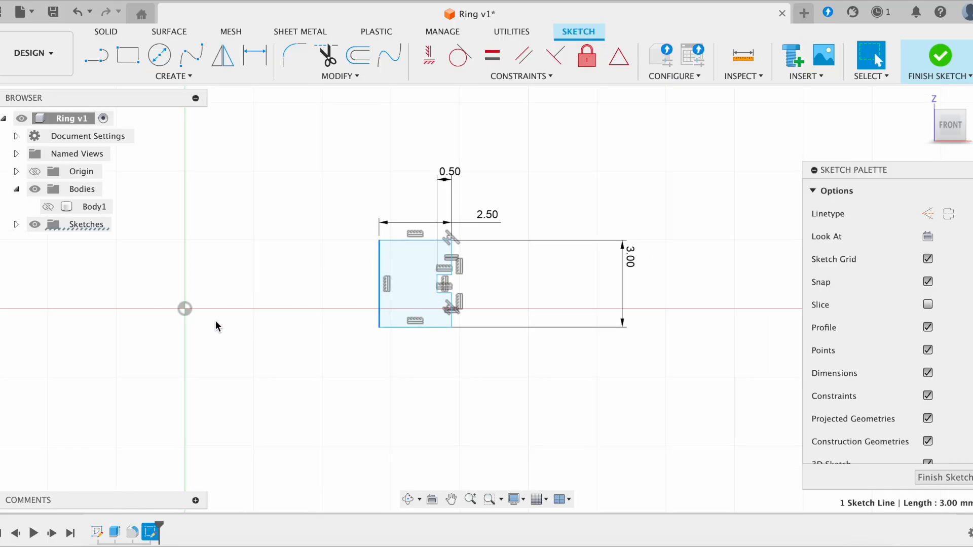
{"action": "left_click", "coordinate": [183, 309], "text": "shift"}
{"action": "key", "text": "d"}
{"action": "left_click", "coordinate": [248, 373]}
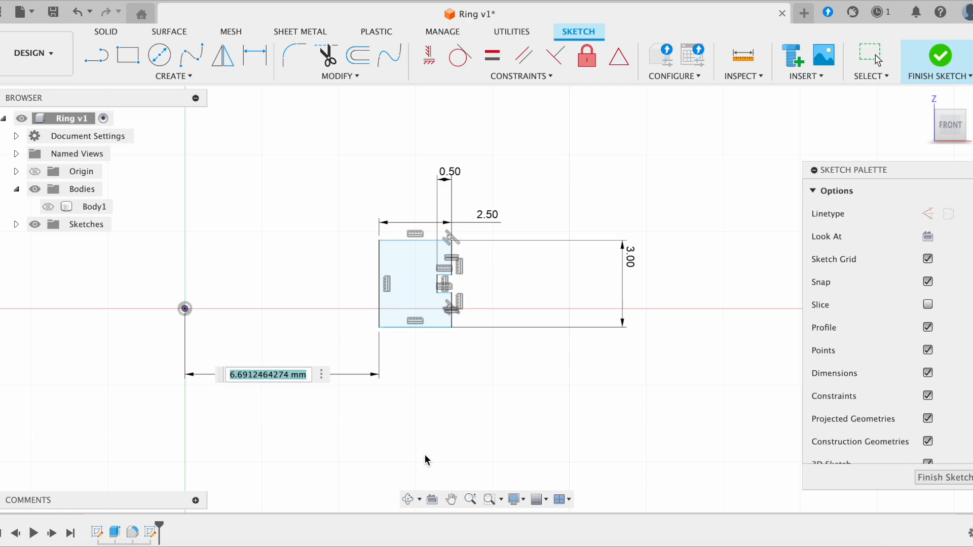
{"action": "type", "text": "17/2"}
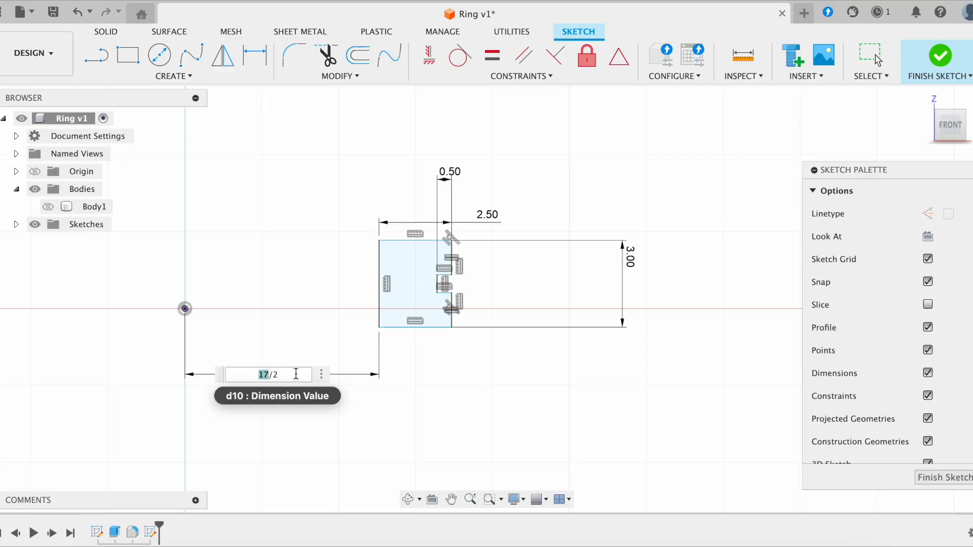
{"action": "left_click_drag", "start_coordinate": [296, 374], "coordinate": [254, 374]}
{"action": "key", "text": "Return"}
{"action": "key", "text": "Escape"}
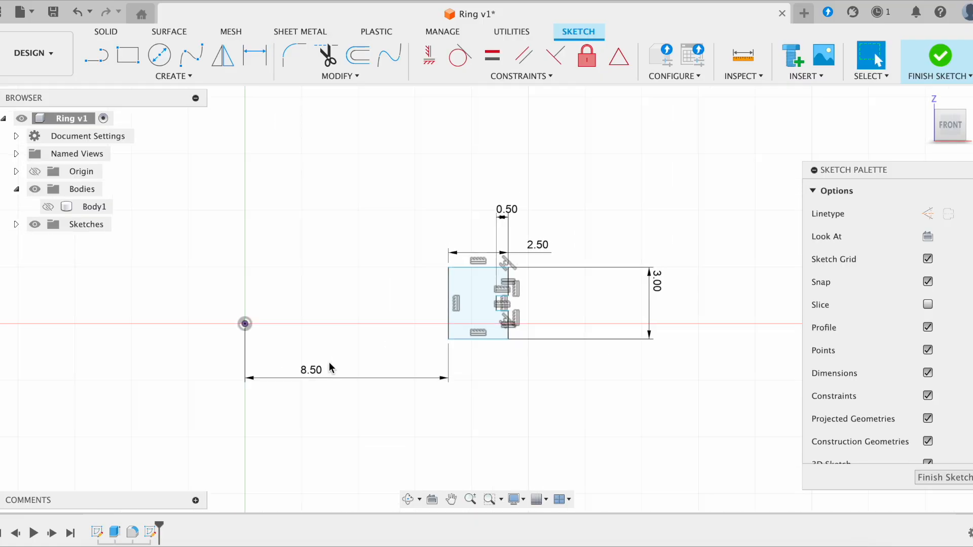
- Draw a line from the origin to the midpoint of the profile's inner vertical edge and constrain it horizontal
{"action": "left_click_drag", "start_coordinate": [449, 304], "coordinate": [450, 324]}
{"action": "key", "text": "l"}
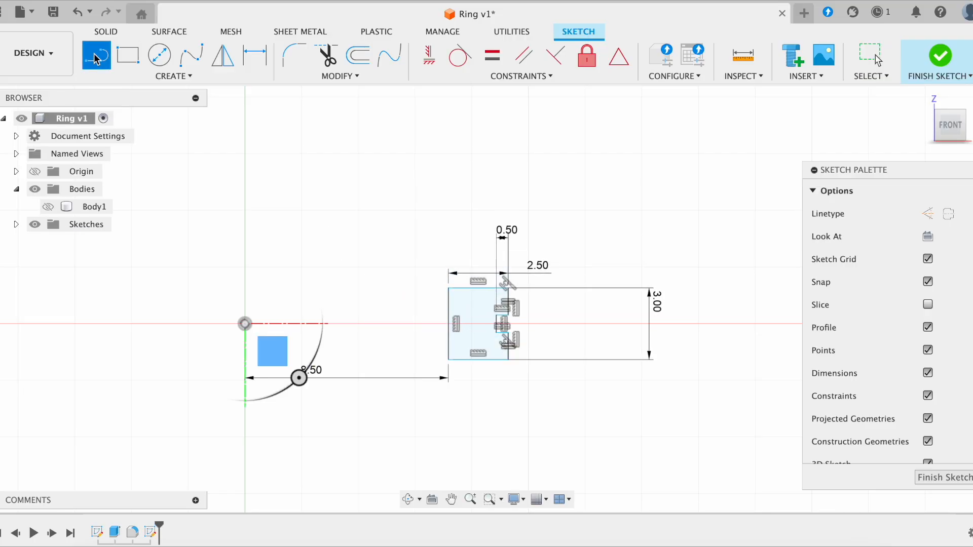
{"action": "left_click", "coordinate": [245, 325]}
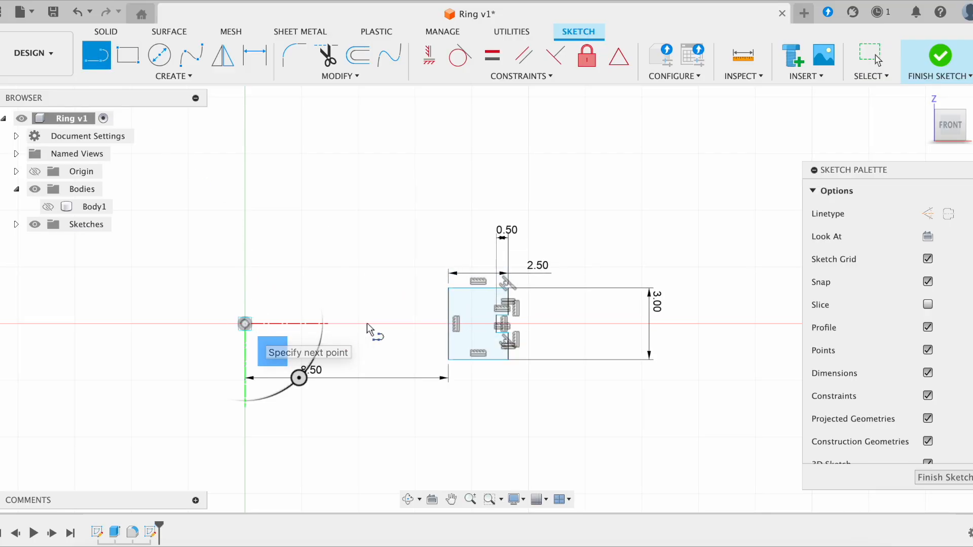
{"action": "left_click", "coordinate": [449, 324]}
{"action": "key", "text": "Escape"}
{"action": "left_click", "coordinate": [406, 324]}
{"action": "left_click", "coordinate": [429, 55]}
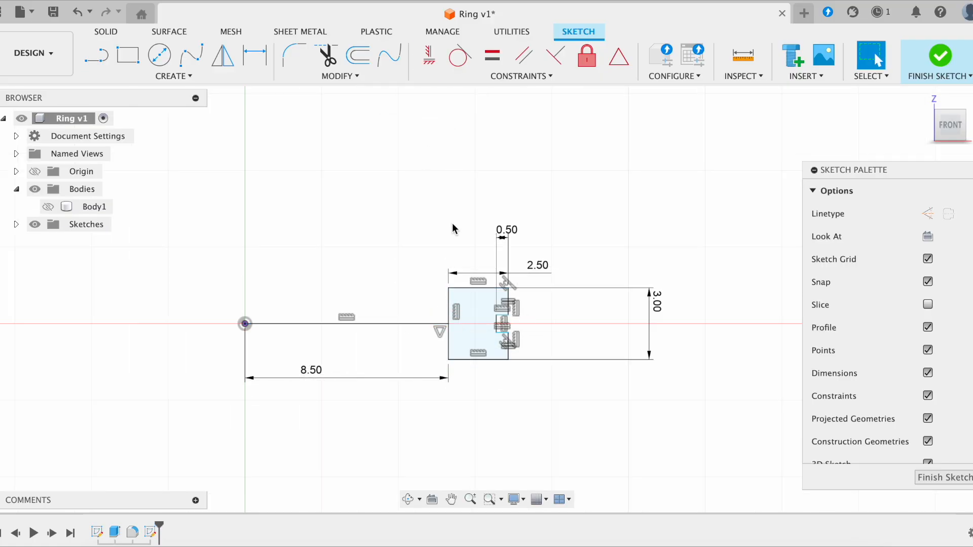
- Convert the line between the origin and the profile into construction geometry and finish the sketch
{"action": "left_click", "coordinate": [398, 325]}
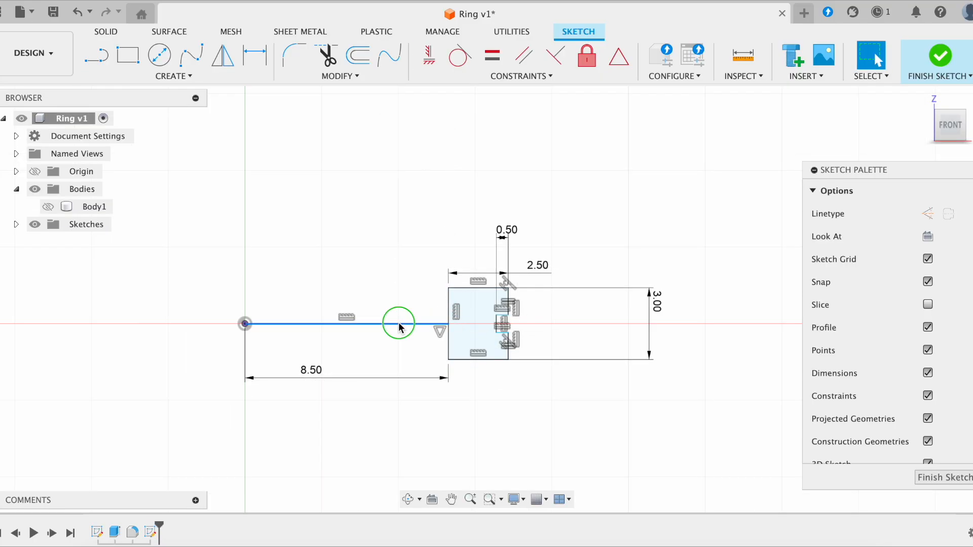
{"action": "right_click", "coordinate": [399, 324]}
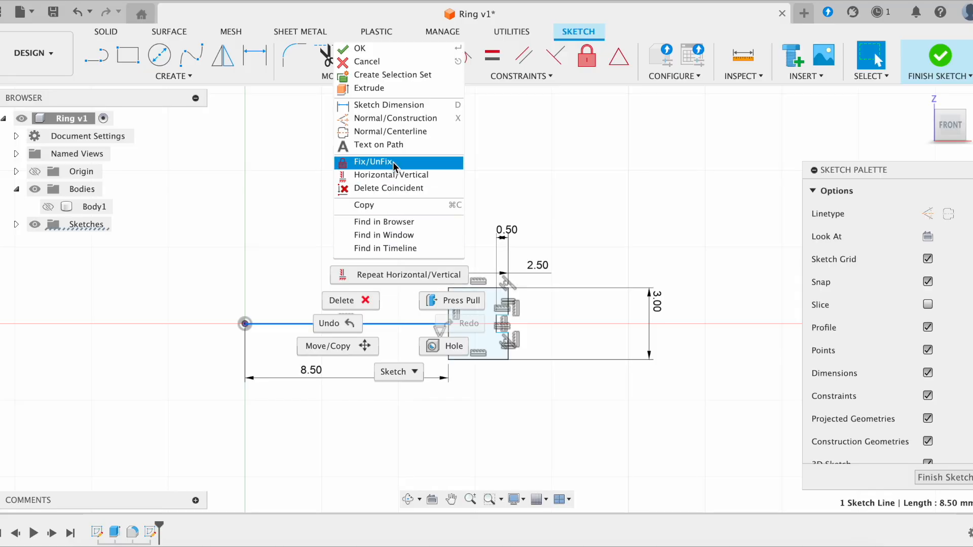
{"action": "left_click", "coordinate": [390, 119]}
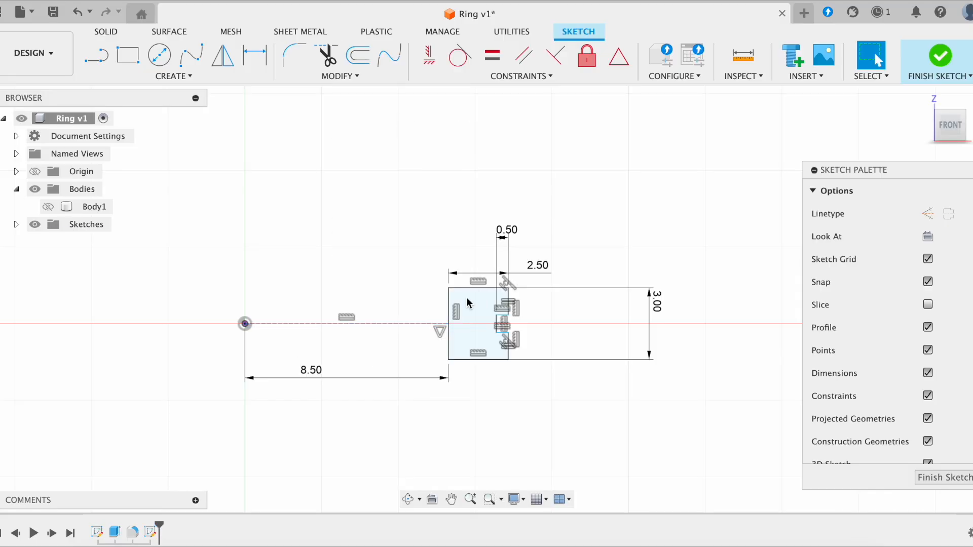
{"action": "scroll", "coordinate": [489, 301], "scroll_direction": "down", "scroll_amount": 1}
{"action": "left_click", "coordinate": [952, 477]}
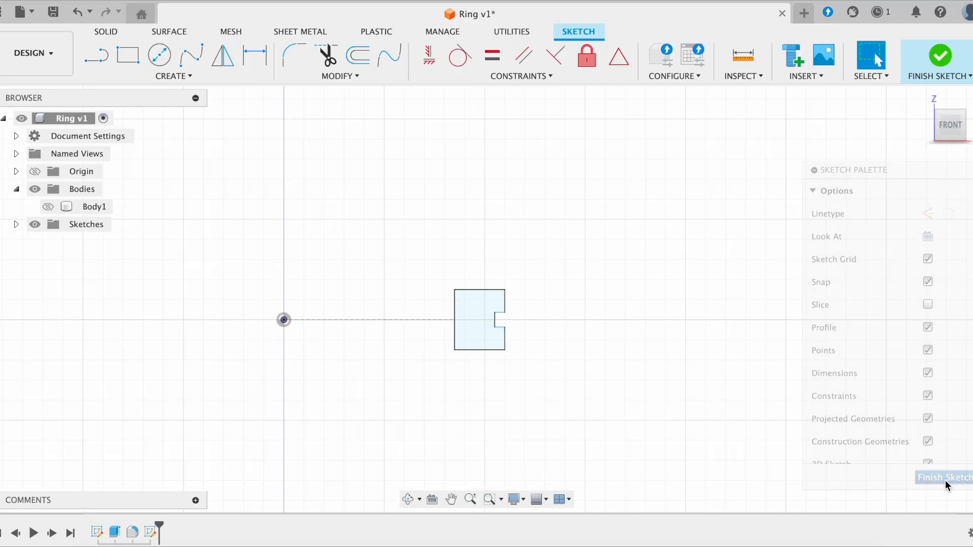
- Revolve the grooved profile 360 degrees around the Z axis as a new body
{"action": "left_click", "coordinate": [476, 302]}
{"action": "left_click", "coordinate": [172, 54]}
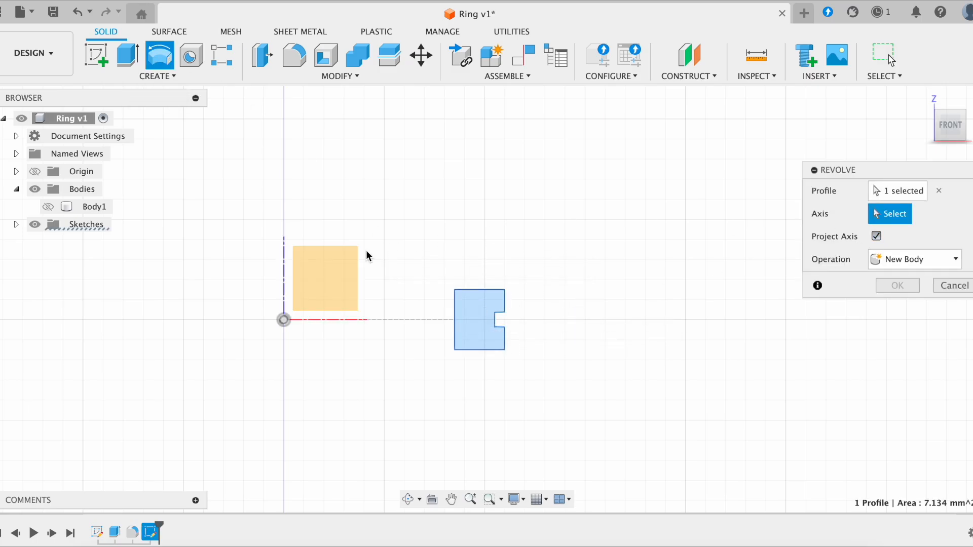
{"action": "left_click", "coordinate": [283, 272]}
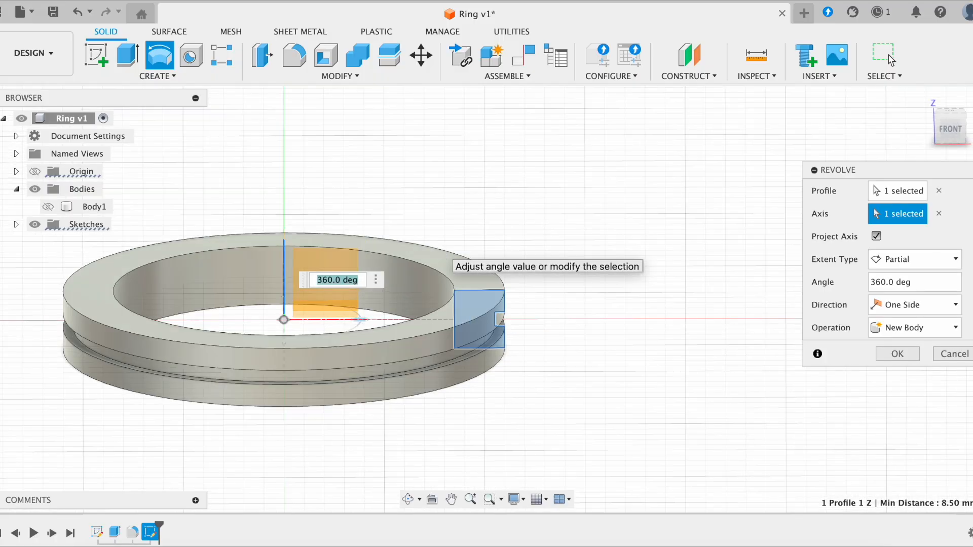
{"action": "left_click", "coordinate": [898, 354]}
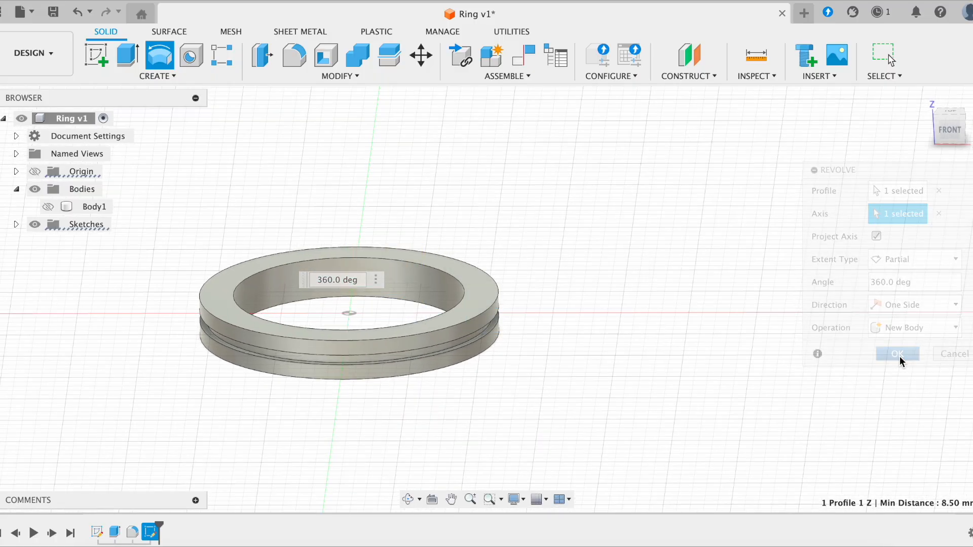
{"action": "scroll", "coordinate": [564, 370], "scroll_direction": "down", "scroll_amount": 5, "text": "shift"}
{"action": "scroll", "coordinate": [564, 370], "scroll_direction": "up", "scroll_amount": 4, "text": "shift"}
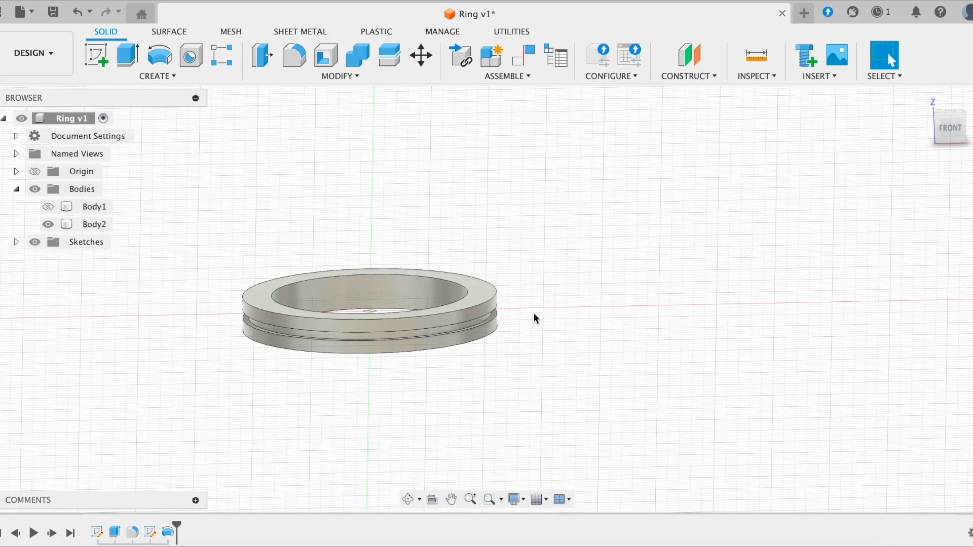
{"action": "scroll", "coordinate": [534, 309], "scroll_direction": "left", "scroll_amount": 2}
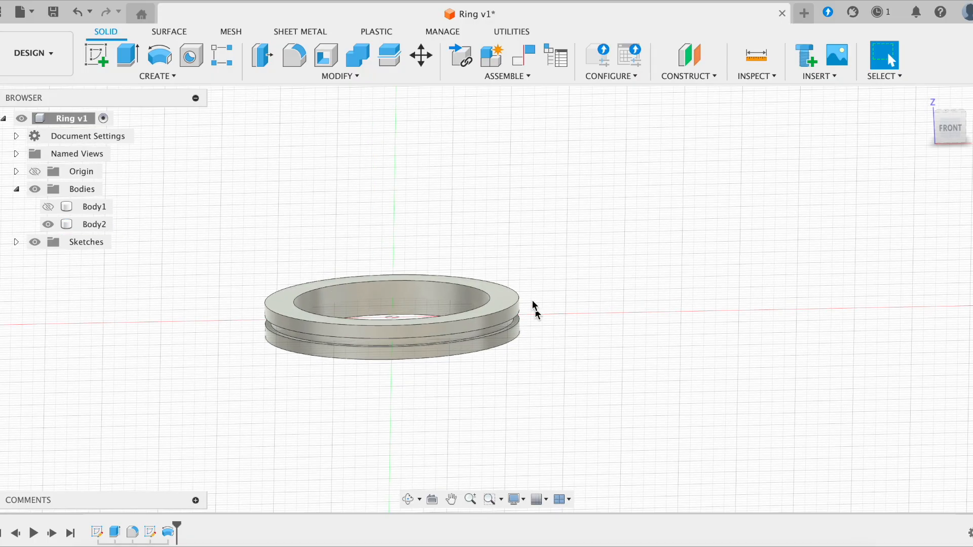
- Fillet the upper and lower outer edges of the revolved ring with a 0.2 mm radius
{"action": "left_click", "coordinate": [297, 57]}
{"action": "left_click", "coordinate": [517, 307]}
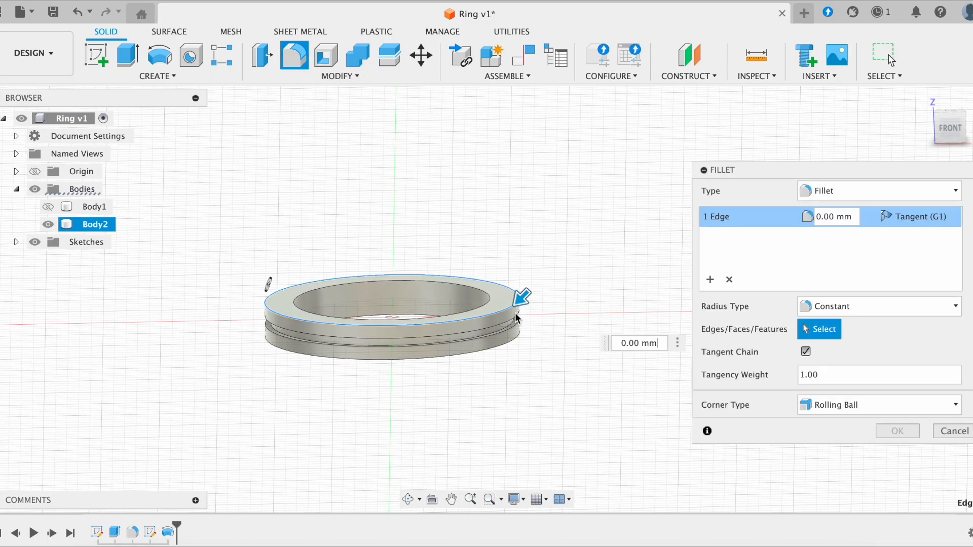
{"action": "left_click", "coordinate": [513, 340]}
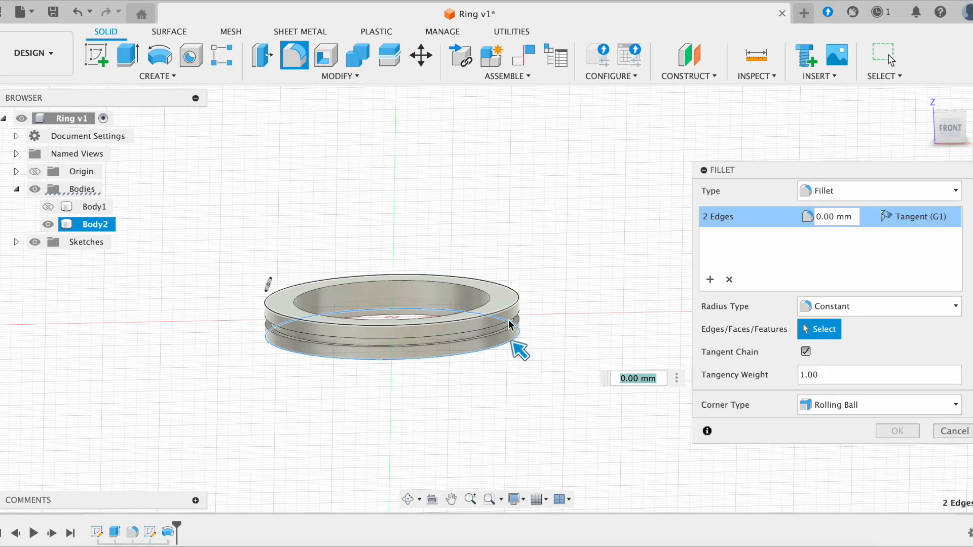
{"action": "scroll", "coordinate": [509, 327], "scroll_direction": "up", "scroll_amount": 2}
{"action": "scroll", "coordinate": [508, 325], "scroll_direction": "up", "scroll_amount": 1}
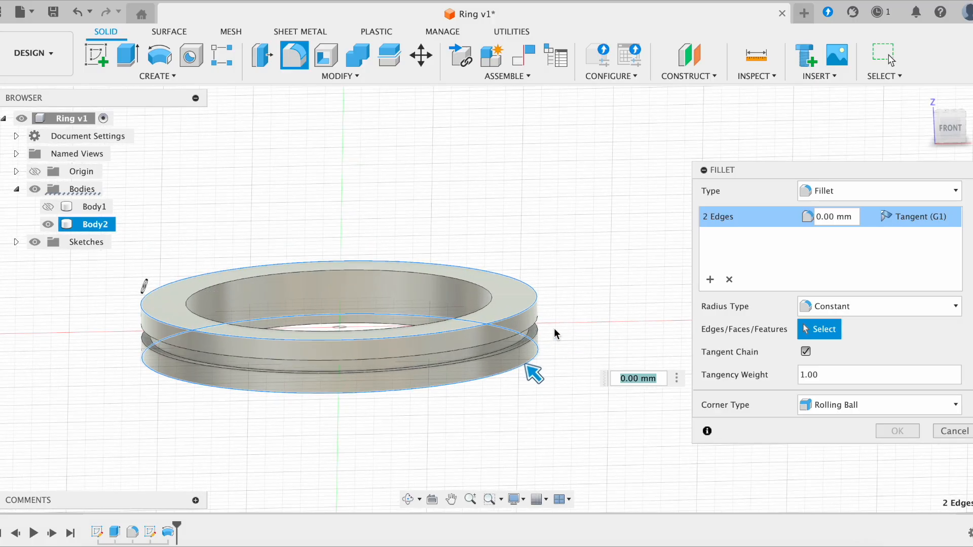
{"action": "type", "text": ".5"}
{"action": "scroll", "coordinate": [489, 247], "scroll_direction": "down", "scroll_amount": 3, "text": "shift"}
{"action": "scroll", "coordinate": [488, 248], "scroll_direction": "up", "scroll_amount": 3, "text": "shift"}
{"action": "key", "text": "BackSpace"}
{"action": "key", "text": "BackSpace"}
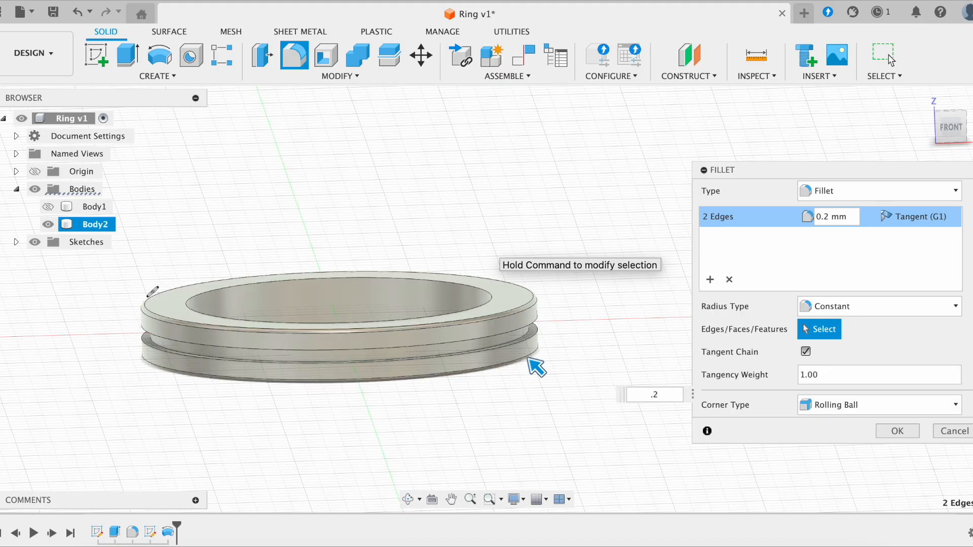
{"action": "key", "text": "Return"}
- Examine the filleted, grooved ring from above and below
{"action": "scroll", "coordinate": [498, 304], "scroll_direction": "down", "scroll_amount": 1}
{"action": "scroll", "coordinate": [363, 322], "scroll_direction": "down", "scroll_amount": 3, "text": "shift"}
{"action": "scroll", "coordinate": [363, 322], "scroll_direction": "up", "scroll_amount": 3, "text": "shift"}
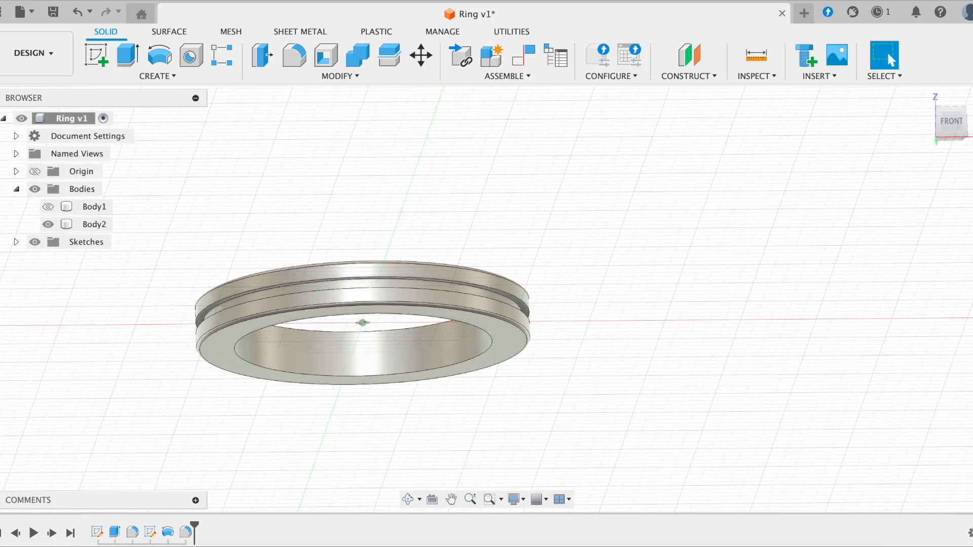
{"action": "scroll", "coordinate": [436, 301], "scroll_direction": "down", "scroll_amount": 3}
{"action": "scroll", "coordinate": [436, 300], "scroll_direction": "down", "scroll_amount": 4, "text": "shift"}
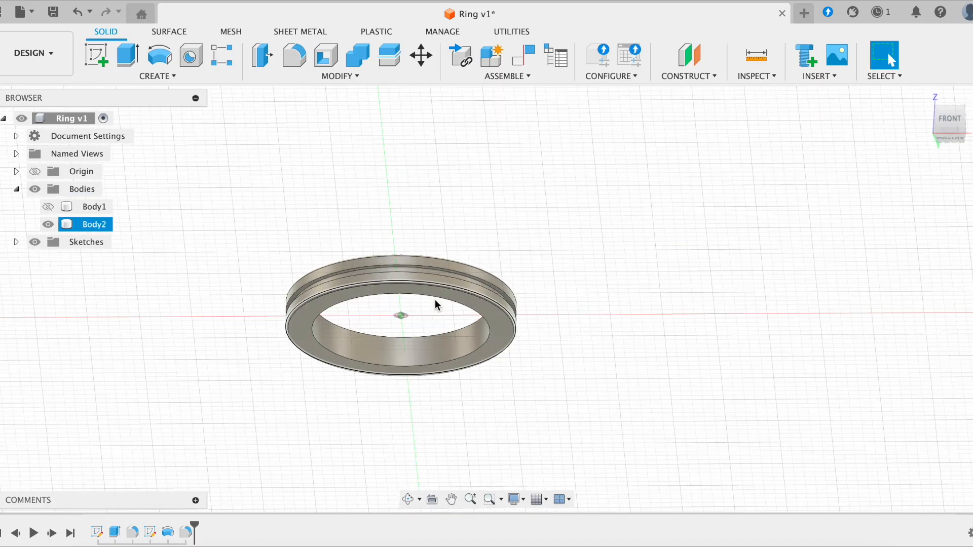
{"action": "scroll", "coordinate": [545, 263], "scroll_direction": "left", "scroll_amount": 2}
{"action": "scroll", "coordinate": [545, 262], "scroll_direction": "up", "scroll_amount": 2}
{"action": "scroll", "coordinate": [546, 266], "scroll_direction": "up", "scroll_amount": 5, "text": "shift"}
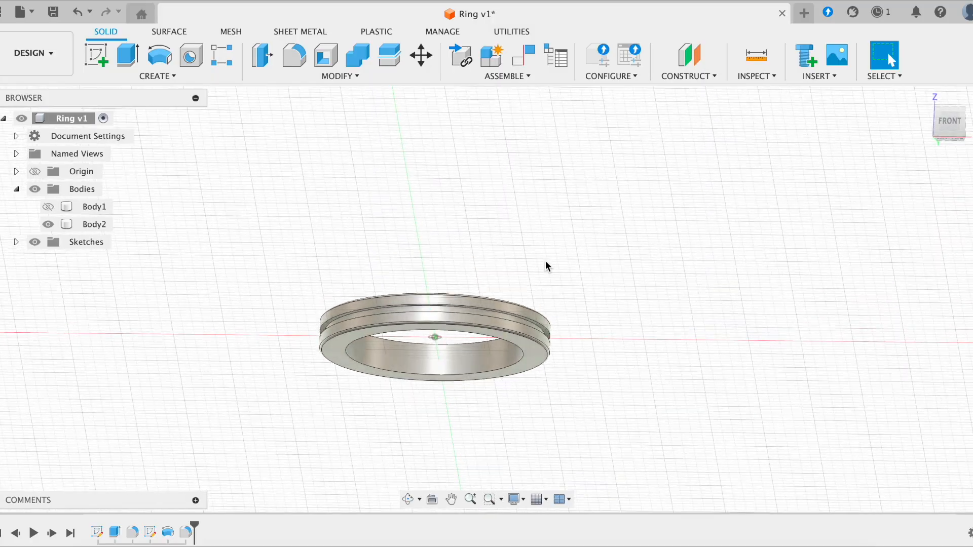
{"action": "scroll", "coordinate": [546, 266], "scroll_direction": "up", "scroll_amount": 5, "text": "shift"}
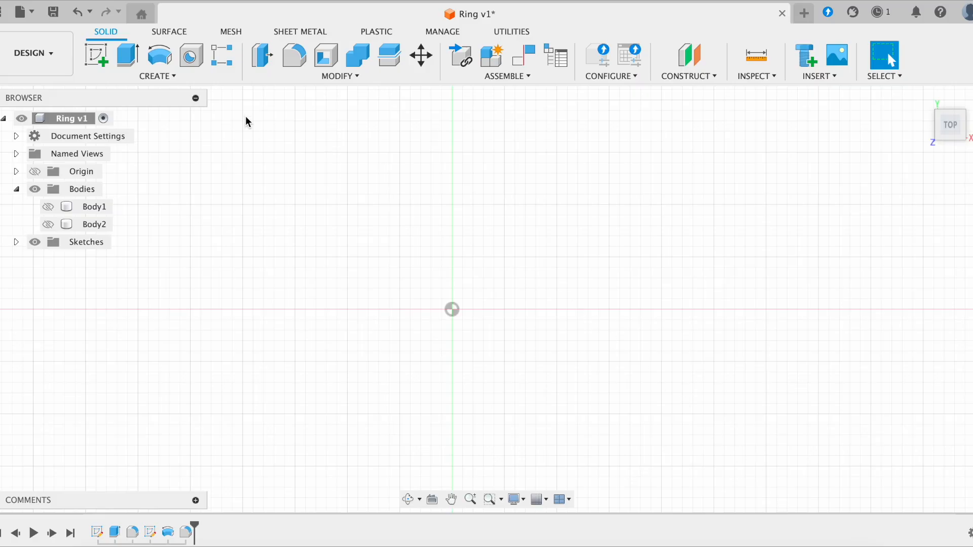
- Set up a torus on the XY plane centred at the origin, with a 17 mm inner diameter and a 3 mm torus diameter
{"action": "left_click", "coordinate": [177, 77]}
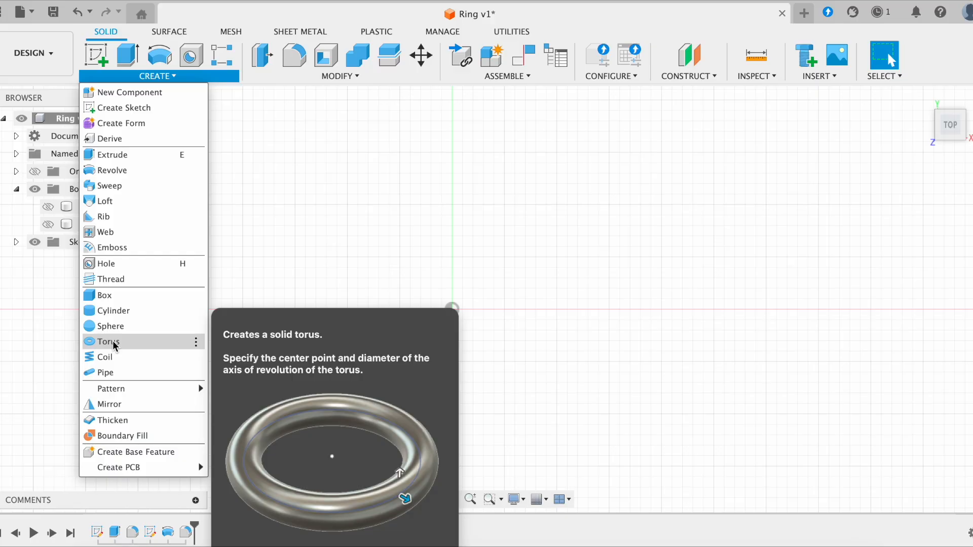
{"action": "left_click", "coordinate": [114, 343]}
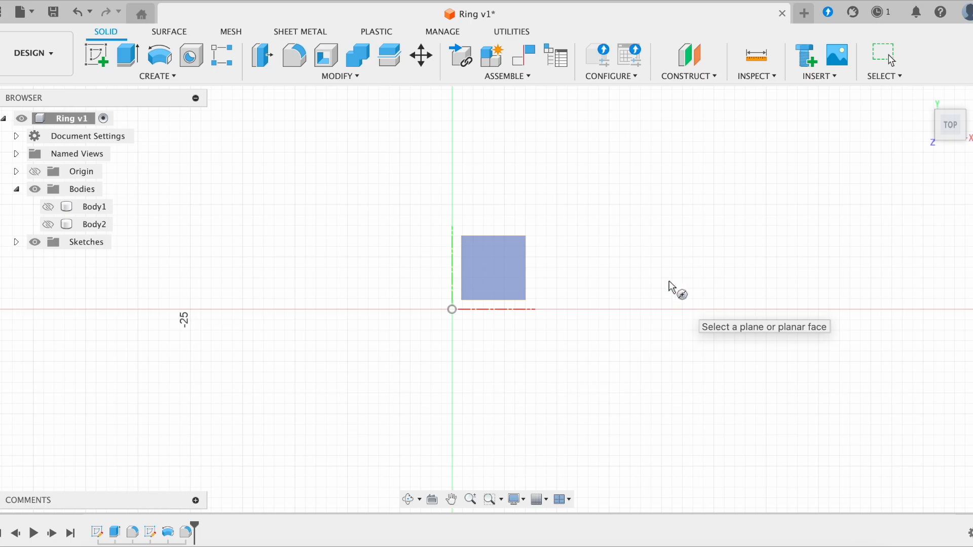
{"action": "left_click", "coordinate": [521, 270]}
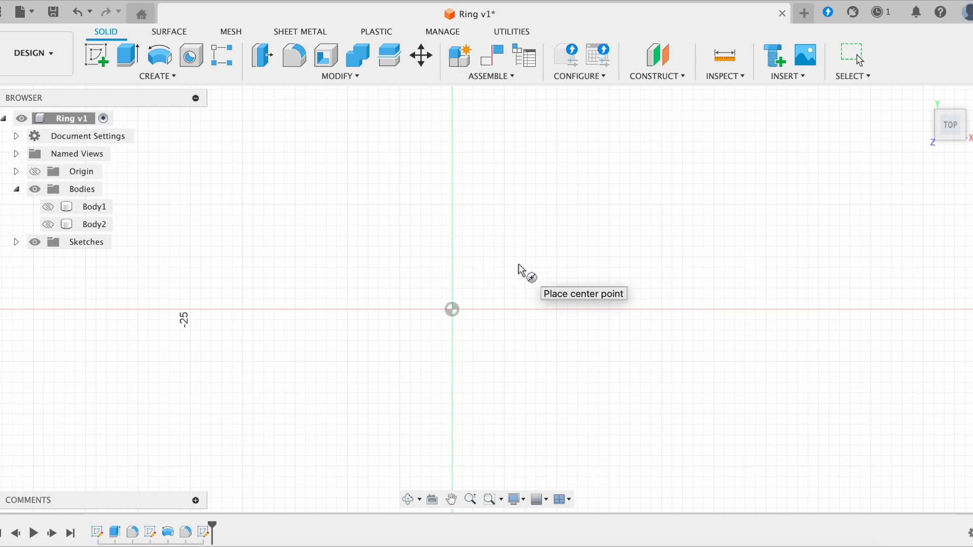
{"action": "left_click", "coordinate": [450, 310]}
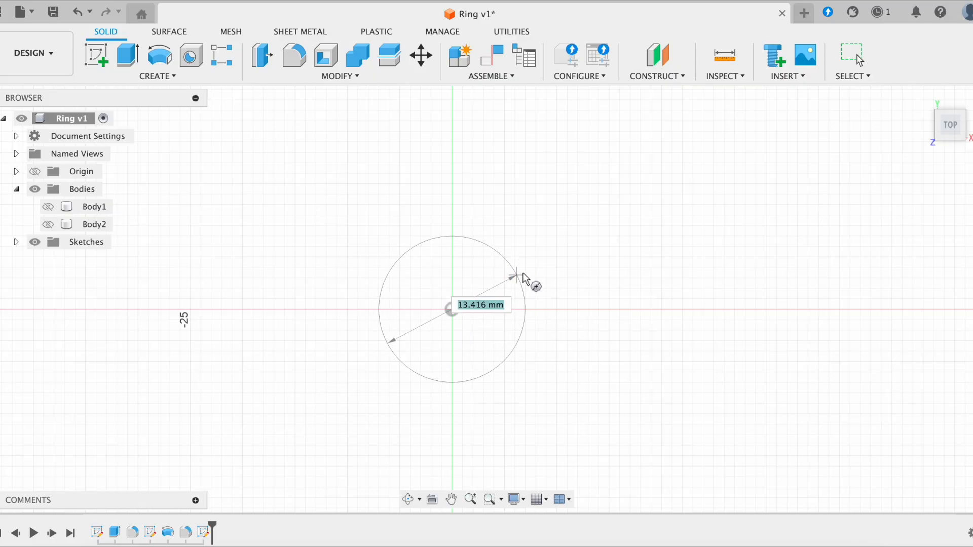
{"action": "type", "text": "17"}
{"action": "key", "text": "Return"}
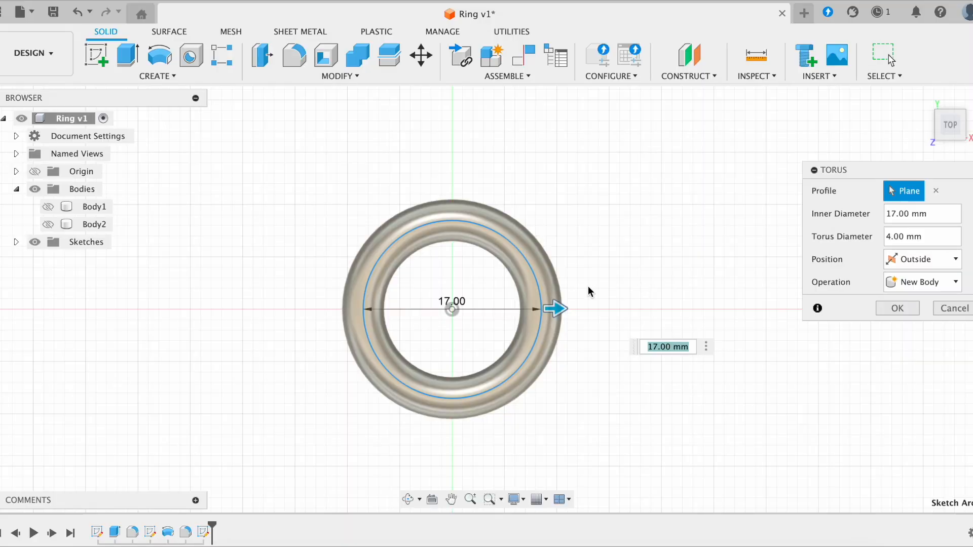
{"action": "left_click", "coordinate": [894, 236]}
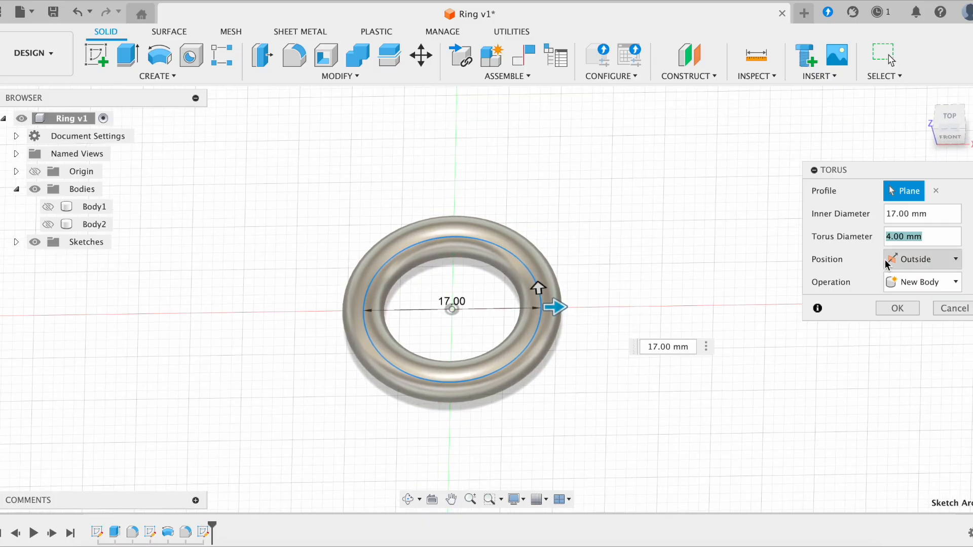
{"action": "type", "text": "3"}
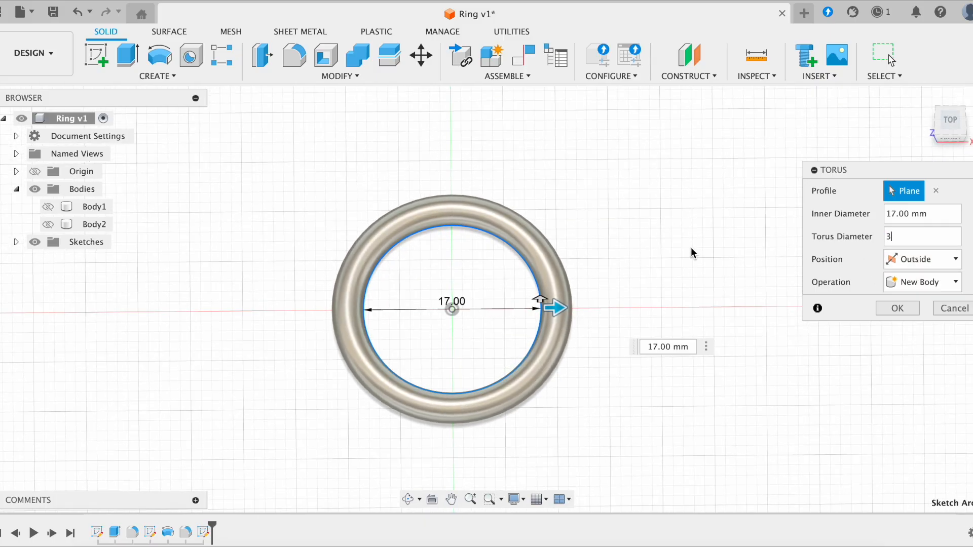
- Try the Inside, Outside and On Center positions for the torus relative to its 17 mm circle
{"action": "left_click", "coordinate": [895, 260]}
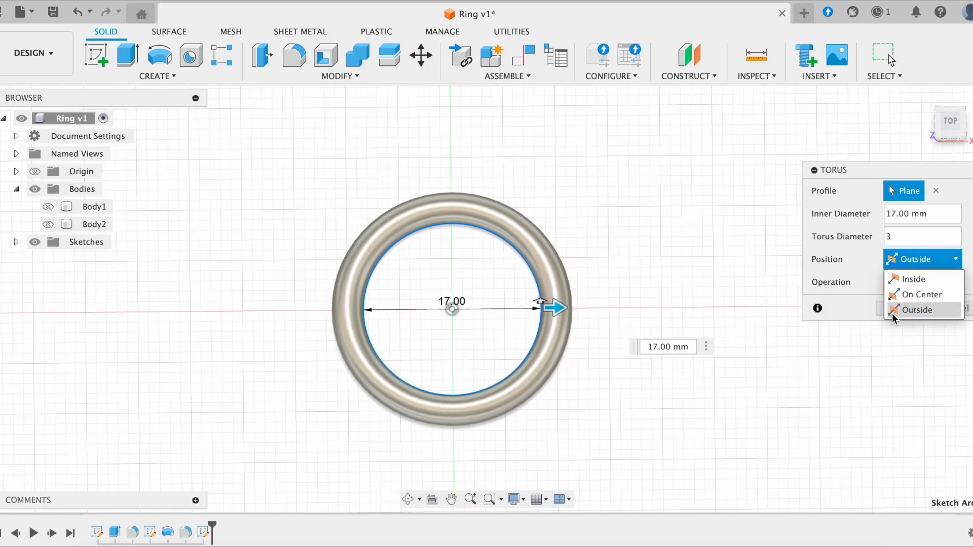
{"action": "left_click", "coordinate": [895, 280]}
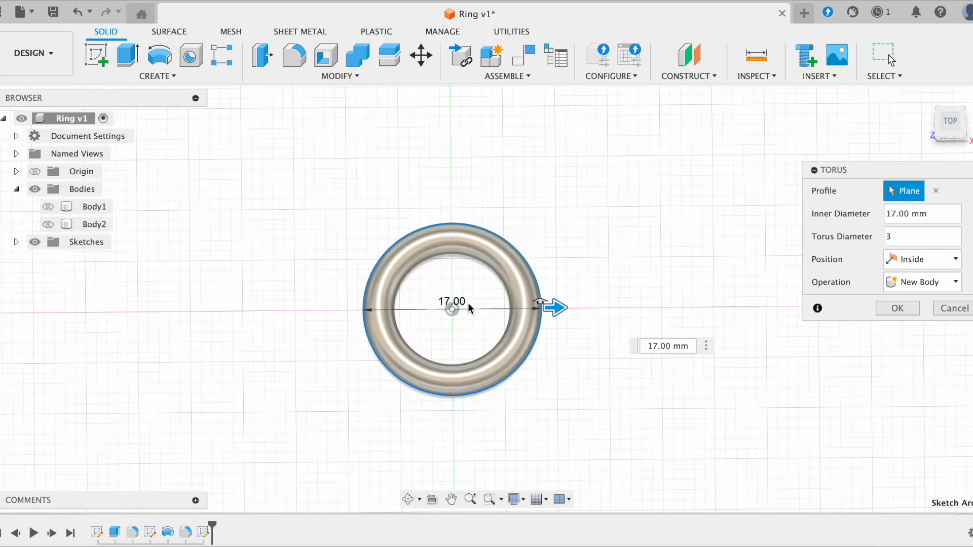
{"action": "left_click", "coordinate": [904, 261]}
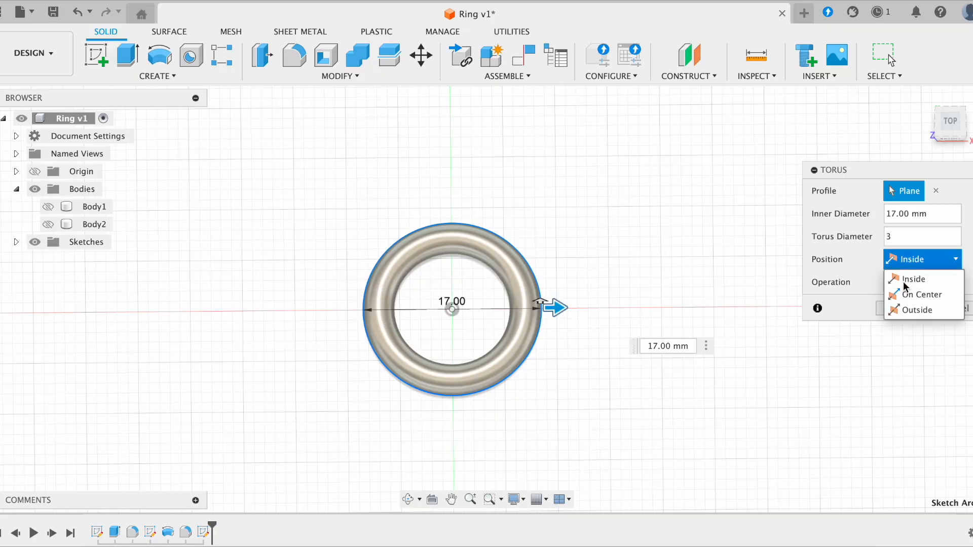
{"action": "left_click", "coordinate": [902, 307]}
{"action": "left_click", "coordinate": [900, 267]}
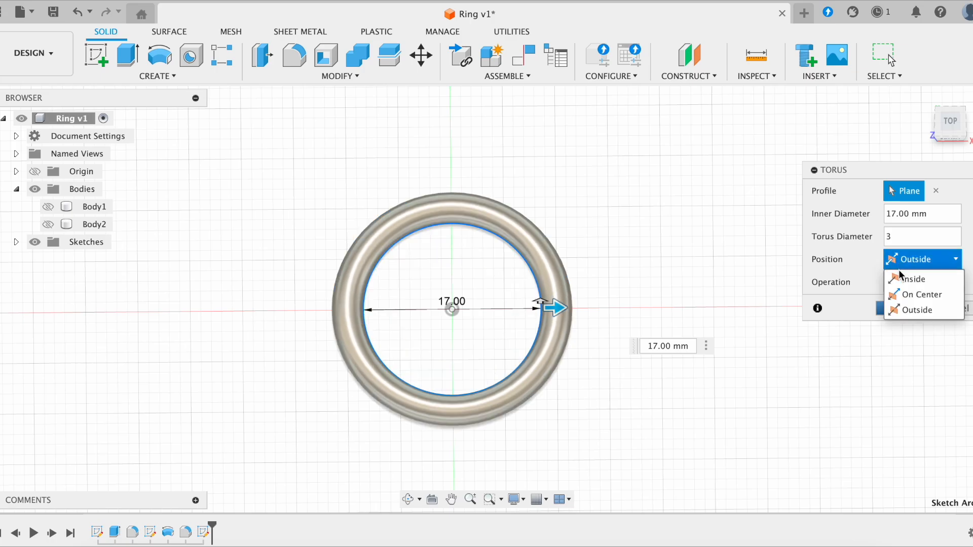
{"action": "left_click", "coordinate": [898, 292]}
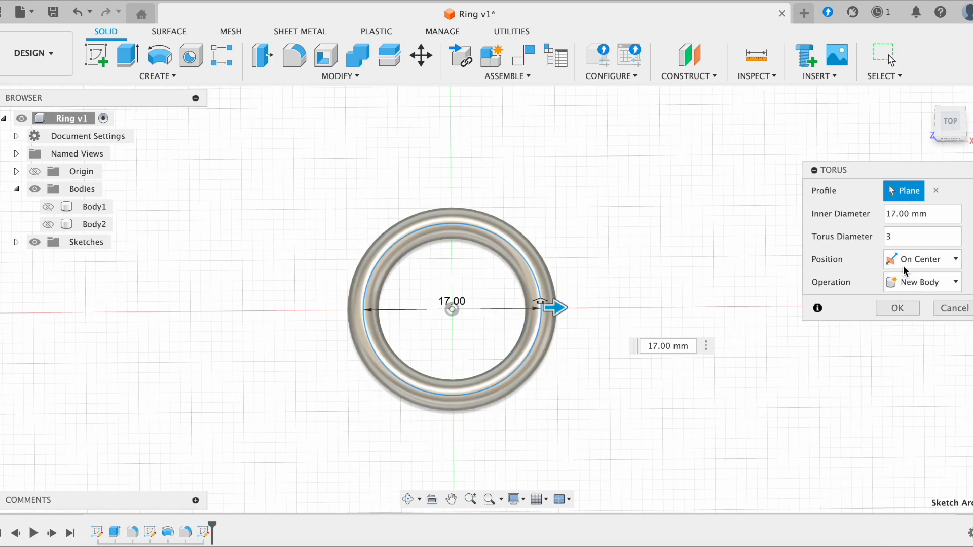
- Set the torus position to Outside and create it as a new body
{"action": "left_click", "coordinate": [912, 259]}
{"action": "left_click", "coordinate": [919, 310]}
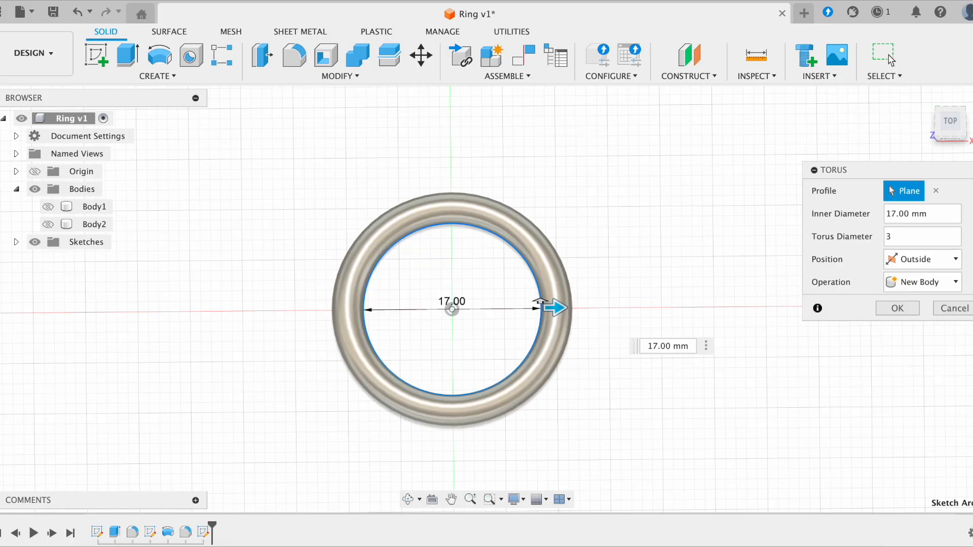
{"action": "left_click", "coordinate": [905, 309]}
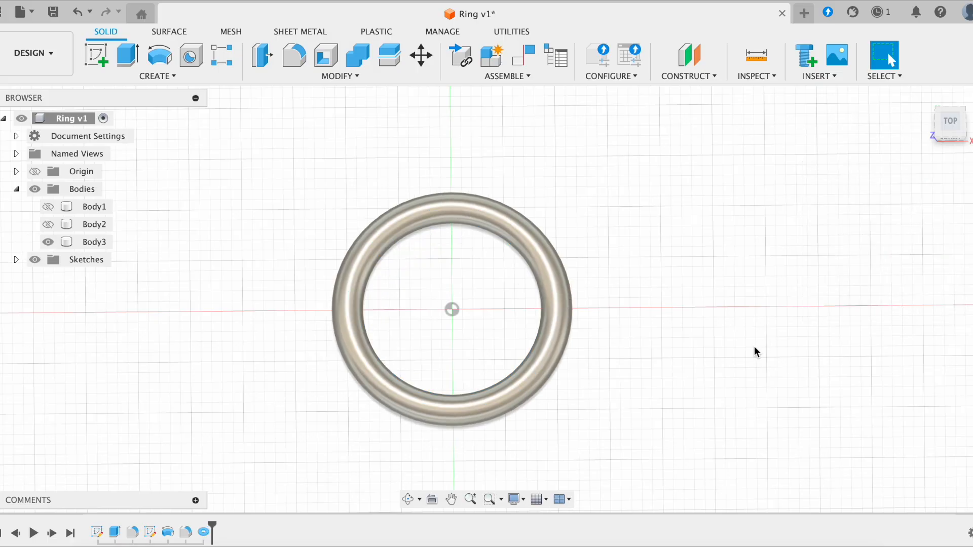
{"action": "scroll", "coordinate": [637, 377], "scroll_direction": "down", "scroll_amount": 5, "text": "shift"}
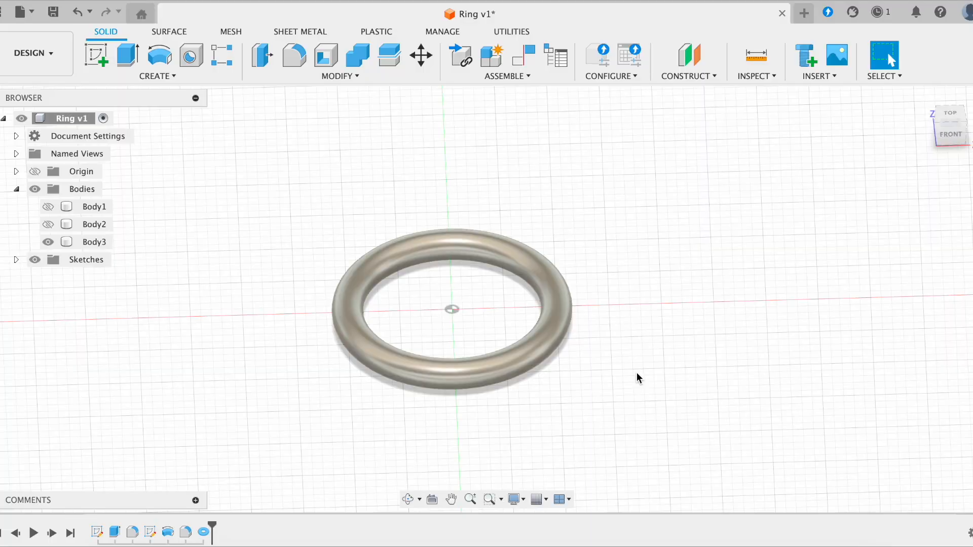
- Examine the torus ring up close from an angled top view and a lower front view
{"action": "scroll", "coordinate": [637, 373], "scroll_direction": "up", "scroll_amount": 2}
{"action": "scroll", "coordinate": [637, 377], "scroll_direction": "down", "scroll_amount": 5, "text": "shift"}
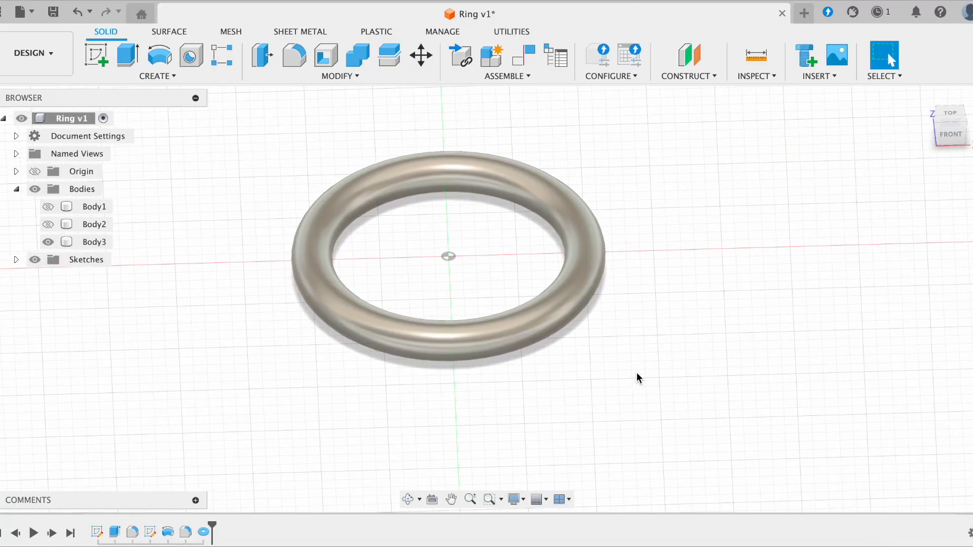
{"action": "scroll", "coordinate": [637, 377], "scroll_direction": "up", "scroll_amount": 5, "text": "shift"}
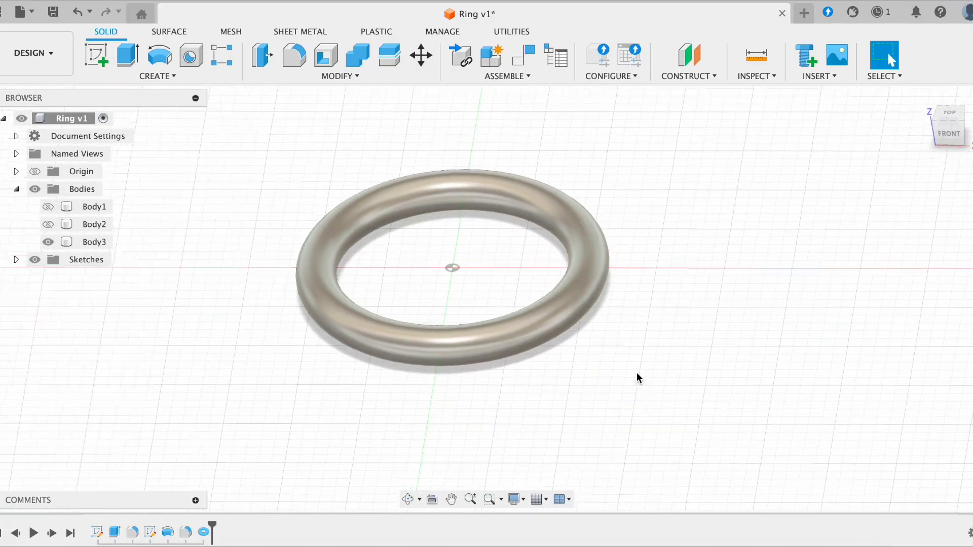
{"action": "left_click", "coordinate": [949, 123]}
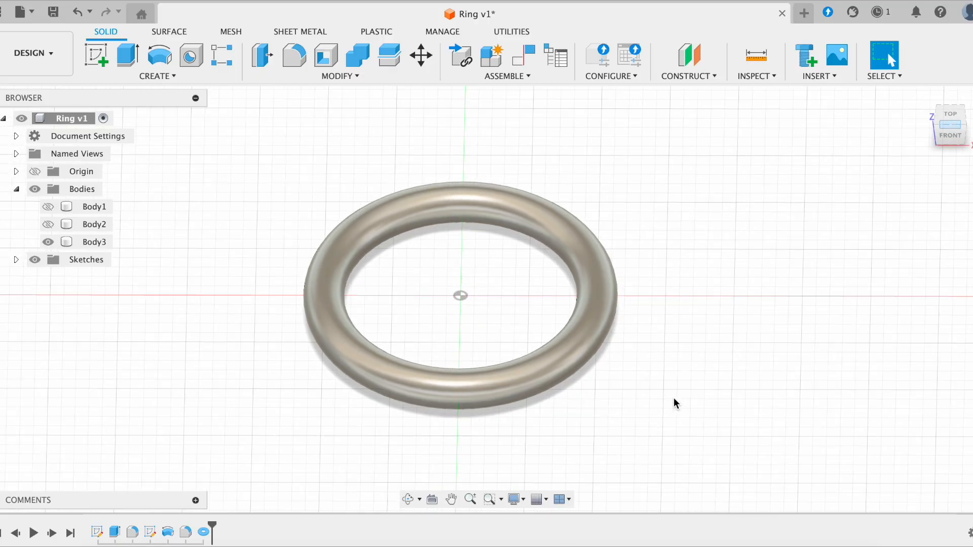
{"action": "scroll", "coordinate": [674, 402], "scroll_direction": "down", "scroll_amount": 5, "text": "shift"}
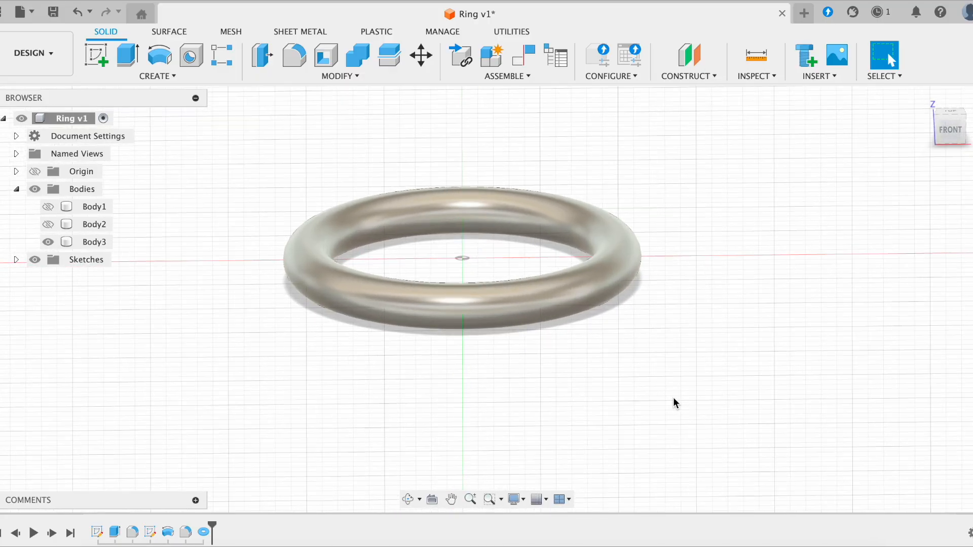
{"action": "left_click", "coordinate": [629, 276]}
{"action": "left_click", "coordinate": [679, 304]}
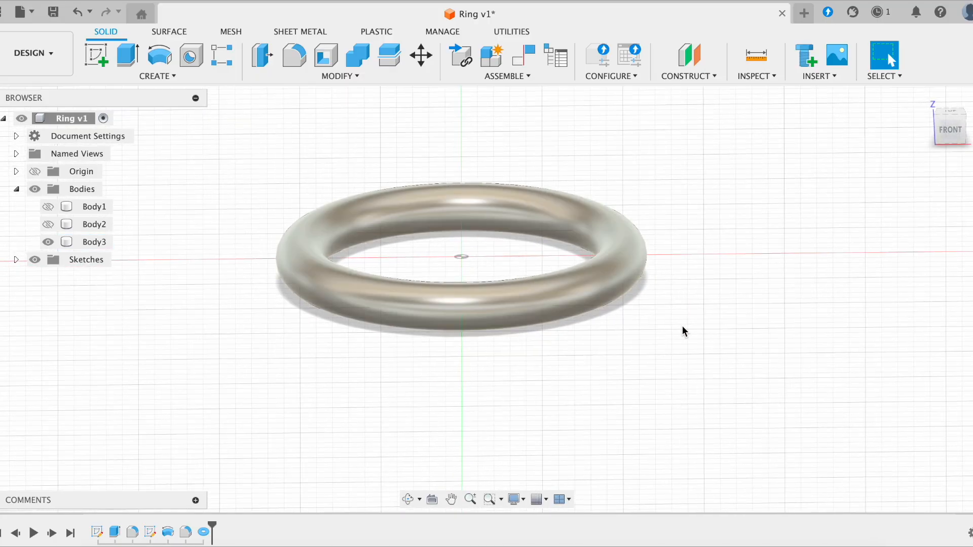
{"action": "scroll", "coordinate": [683, 330], "scroll_direction": "down", "scroll_amount": 2}
{"action": "scroll", "coordinate": [684, 330], "scroll_direction": "up", "scroll_amount": 1}
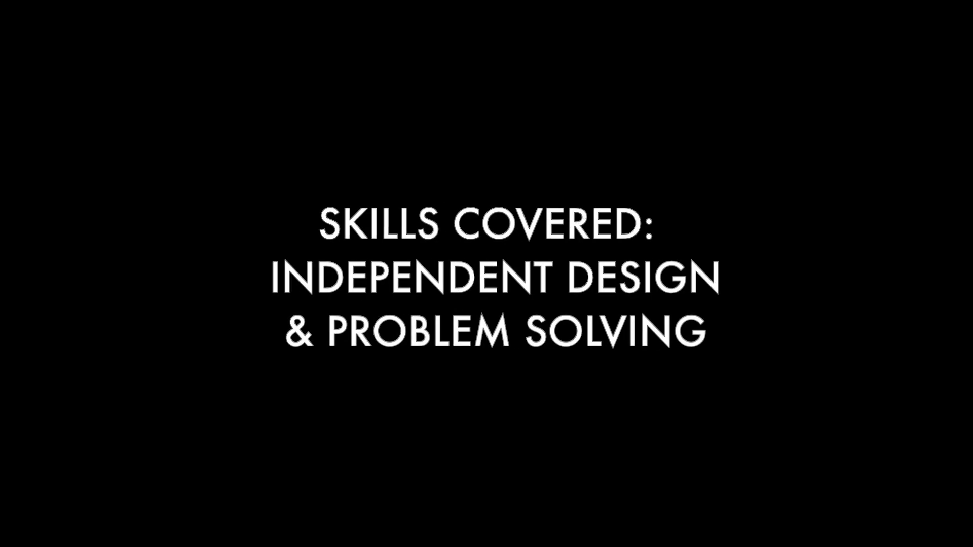